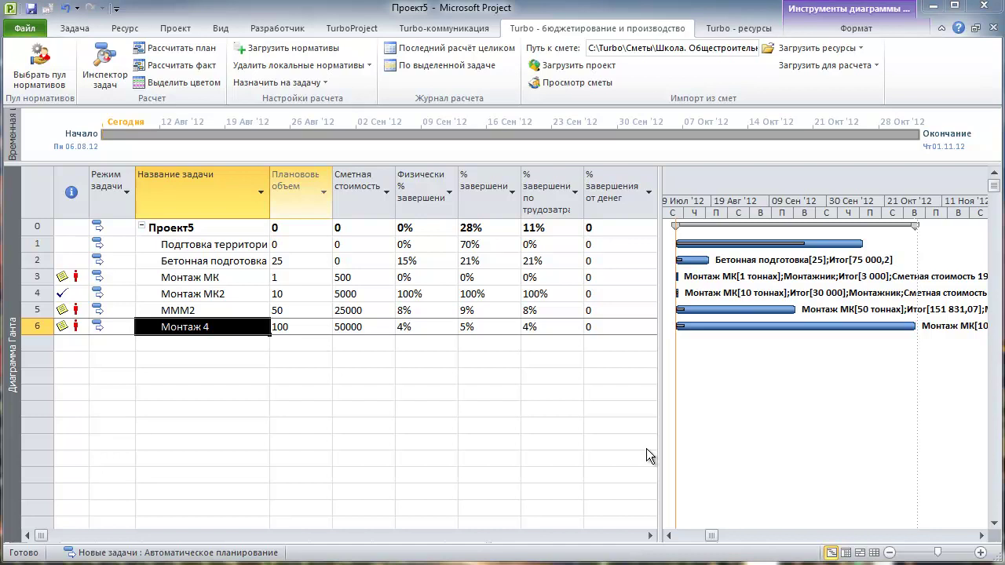
# Select Монтаж 4's estimated cost cell (50000), then switch to the File view.
pyautogui.click(360, 325)
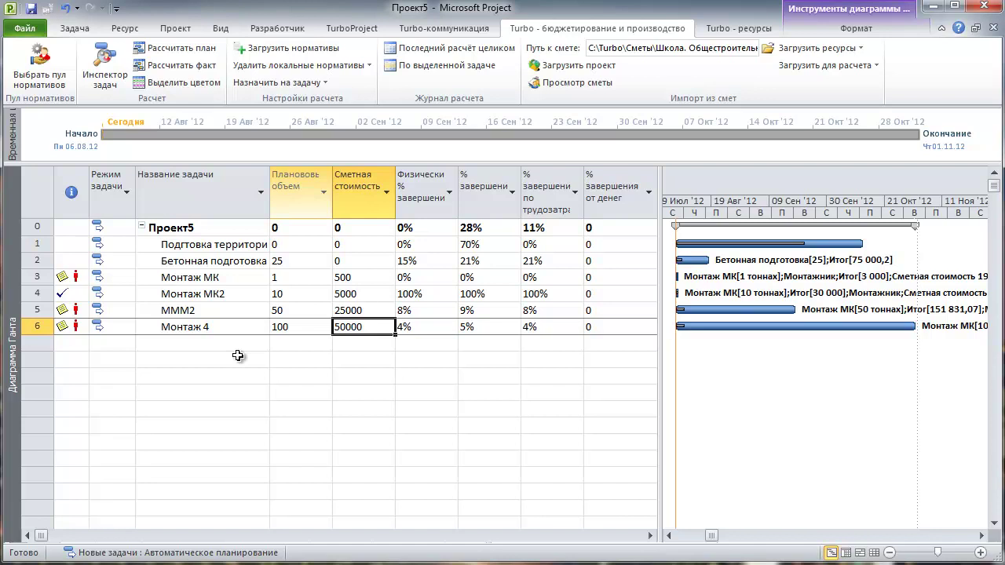
pyautogui.click(25, 28)
# Open the recent project Усть-Луга Индикаторы.mpp and look over row 7's code, budget and status cells.
pyautogui.click(93, 174)
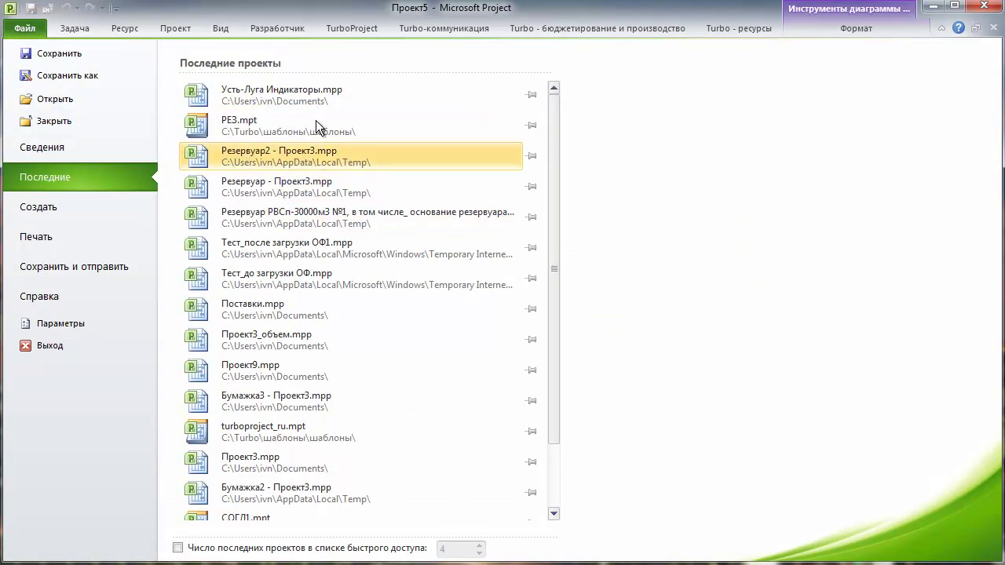
pyautogui.press('Escape')
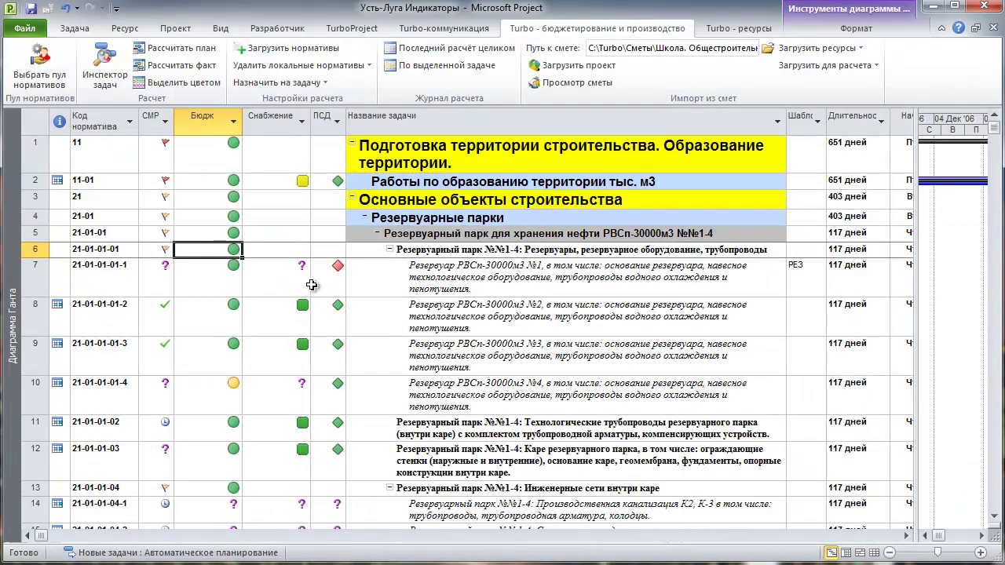
pyautogui.press('Left')
pyautogui.press('Up')
pyautogui.press('Down')
pyautogui.press('Down')
pyautogui.press('Up')
pyautogui.press('Up')
pyautogui.press('Right')
pyautogui.press('Right')
pyautogui.press('Right')
pyautogui.press('Right')
pyautogui.press('Right')
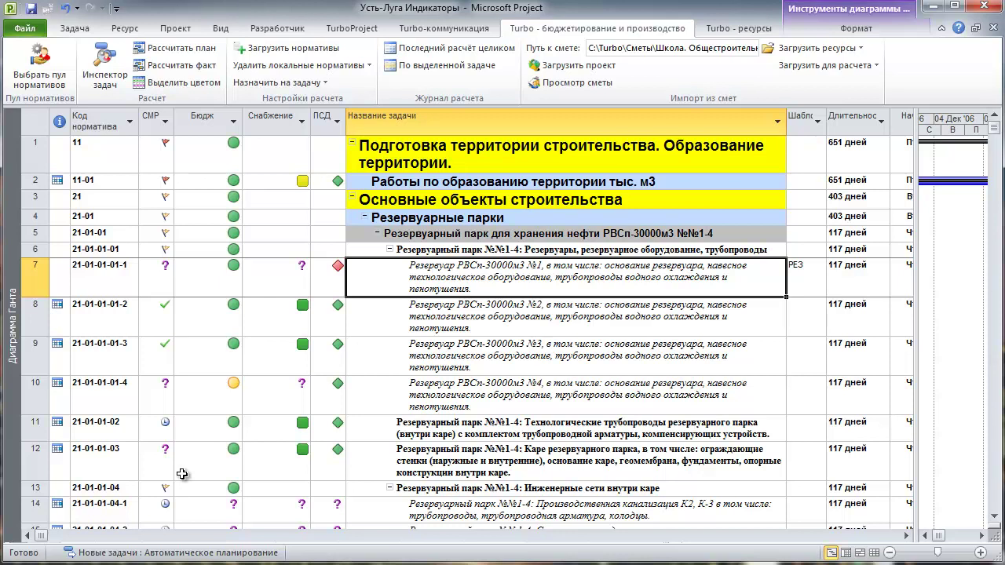
pyautogui.press('Left')
pyautogui.press('Left')
pyautogui.press('Left')
pyautogui.press('Left')
pyautogui.press('Left')
pyautogui.press('Right')
pyautogui.press('Right')
pyautogui.press('Right')
pyautogui.press('Right')
pyautogui.press('Right')
pyautogui.press('Down')
pyautogui.press('Down')
pyautogui.press('Down')
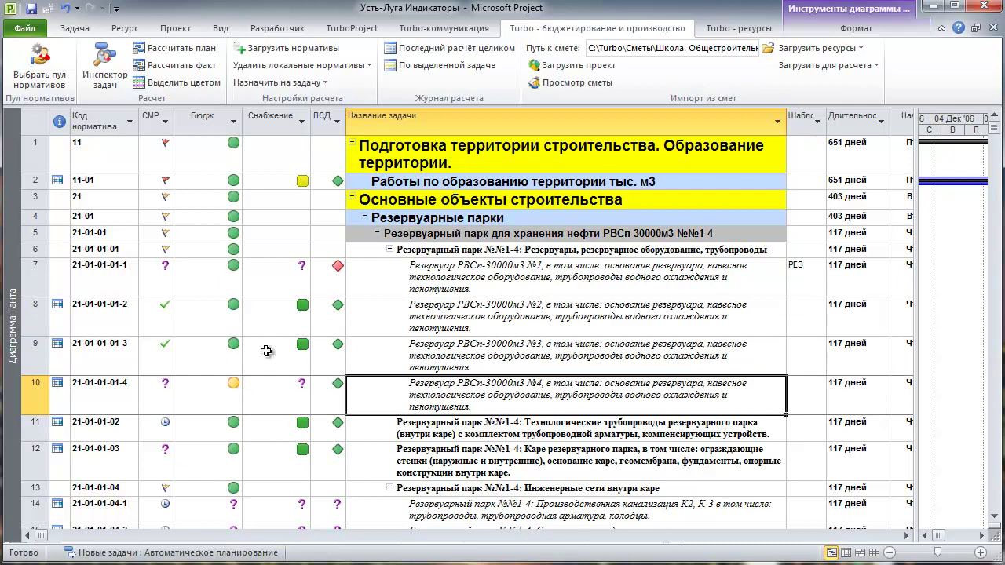
# Insert a Затраты field column before the Шаблон column.
pyautogui.rightClick(800, 116)
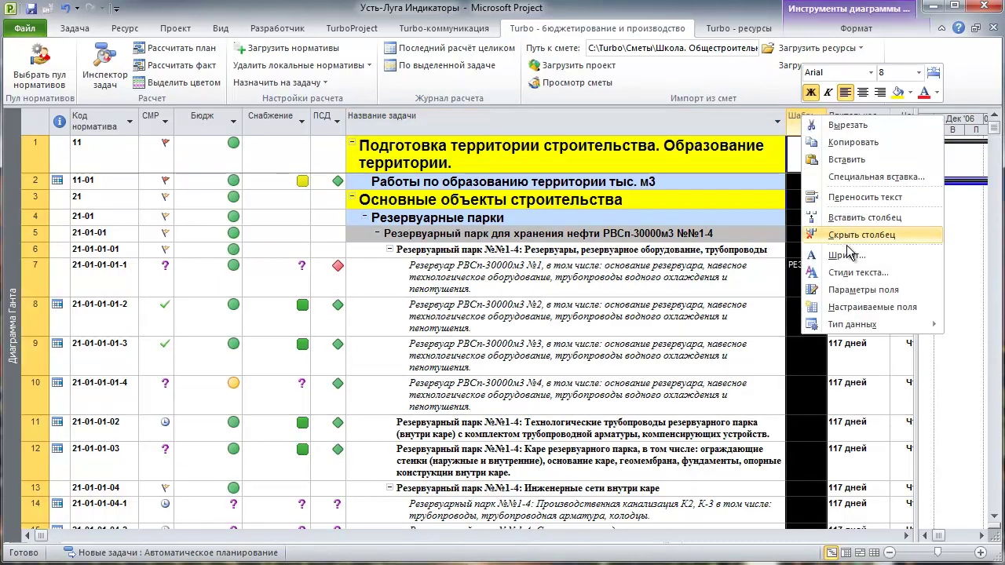
pyautogui.click(862, 217)
pyautogui.write('зав')
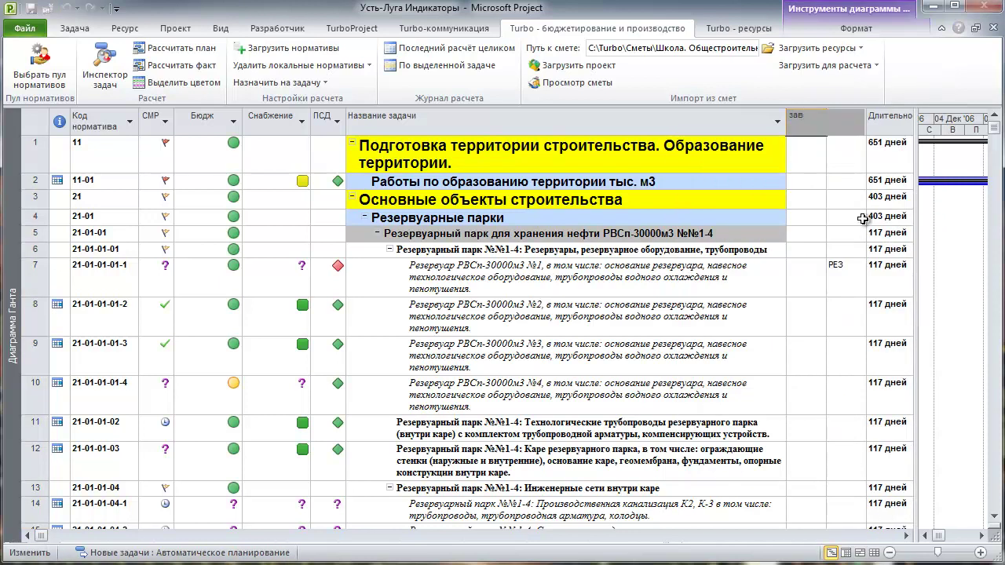
pyautogui.hotkey('alt', 'Down')
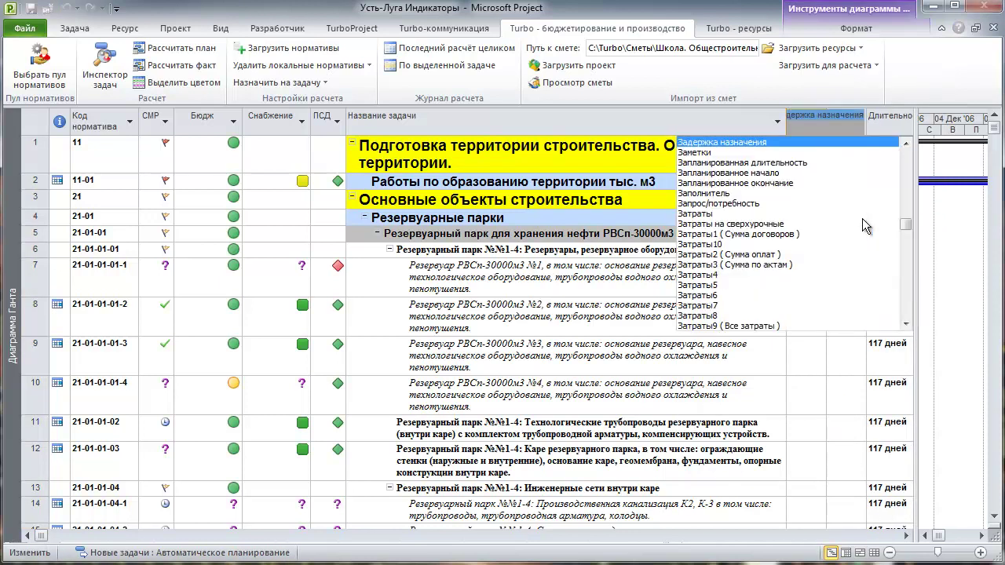
pyautogui.press('Down')
pyautogui.press('Down')
pyautogui.press('Down')
pyautogui.press('Down')
pyautogui.press('Down')
pyautogui.press('Down')
pyautogui.press('Down')
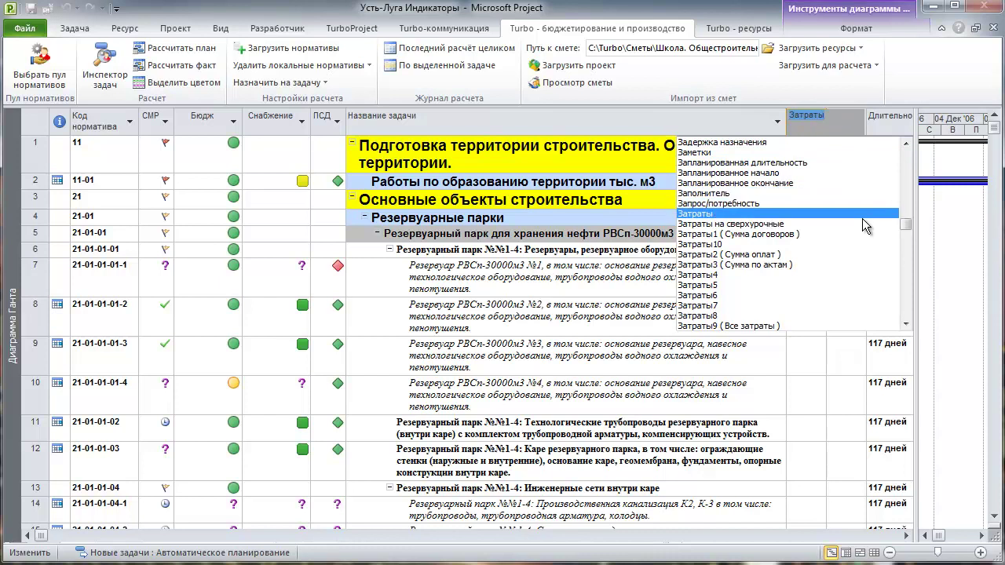
pyautogui.press('Return')
pyautogui.press('Down')
pyautogui.press('Down')
pyautogui.press('Down')
pyautogui.press('Down')
pyautogui.press('Down')
# Check the 0,00р. Затраты values of rows 7–10 against row 7's ПСД indicator and task name.
pyautogui.press('Left')
pyautogui.press('Left')
pyautogui.press('Right')
pyautogui.press('Right')
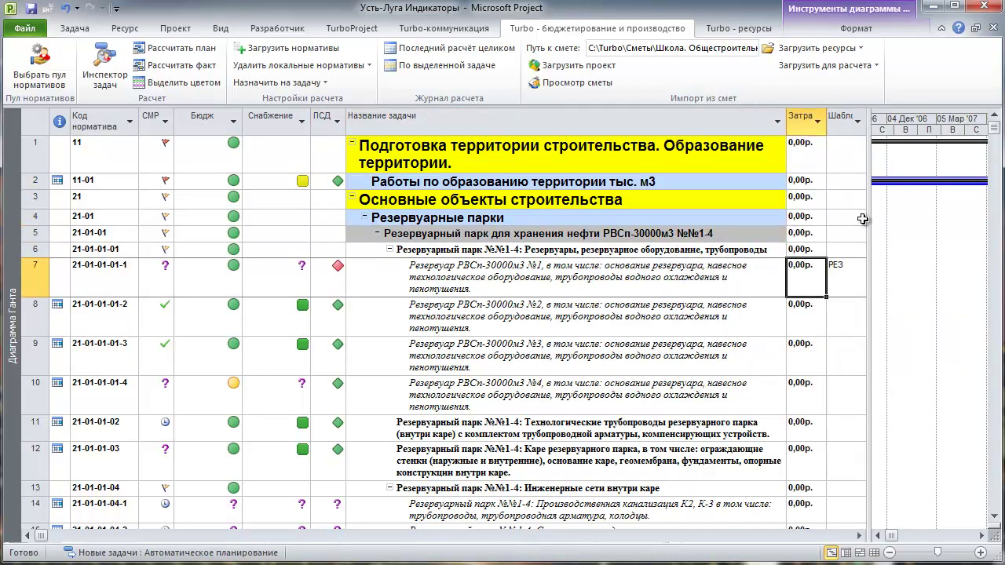
pyautogui.press('Left')
pyautogui.press('Left')
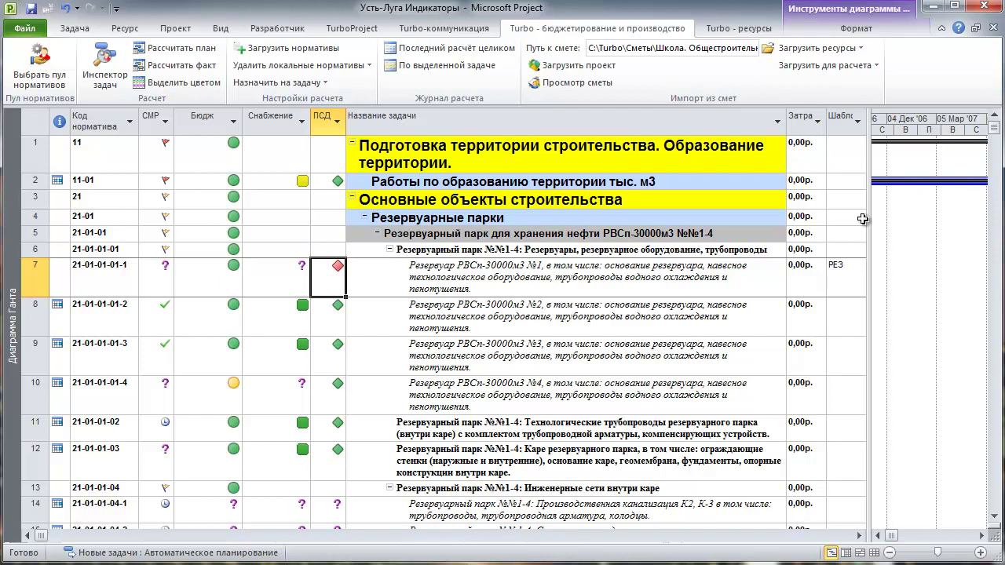
pyautogui.press('Right')
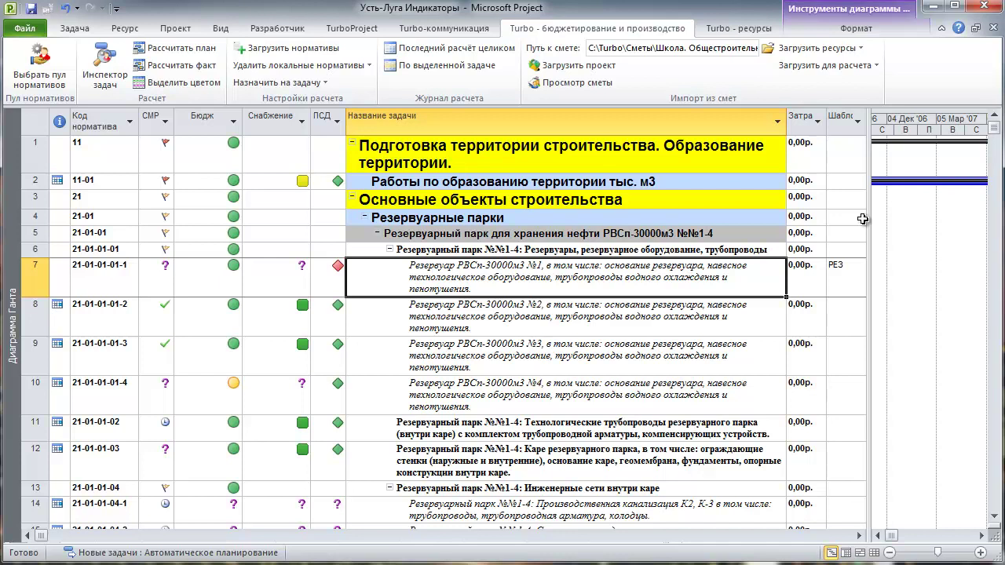
pyautogui.press('Right')
pyautogui.press('Left')
pyautogui.press('Left')
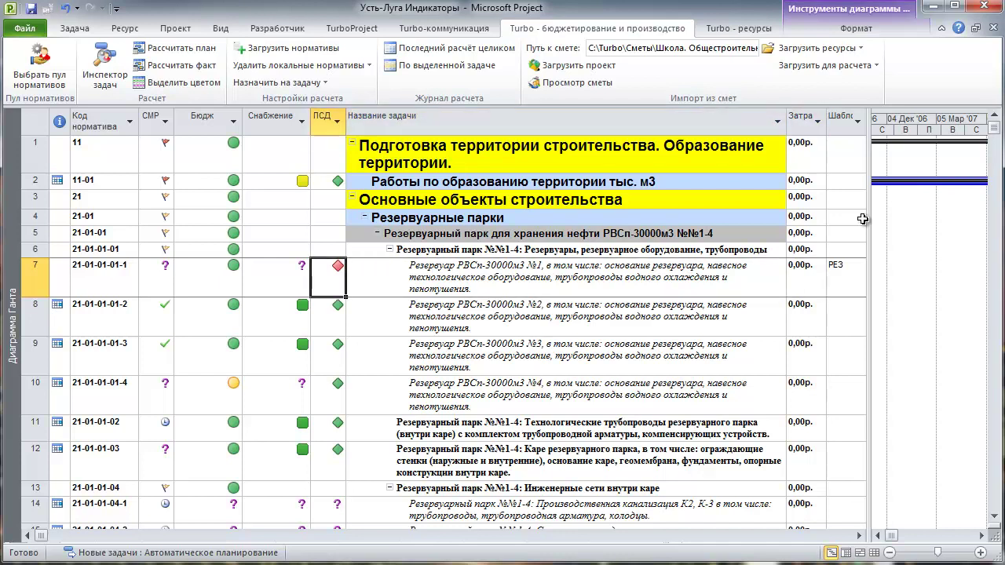
pyautogui.press('Right')
pyautogui.press('Right')
pyautogui.press('Left')
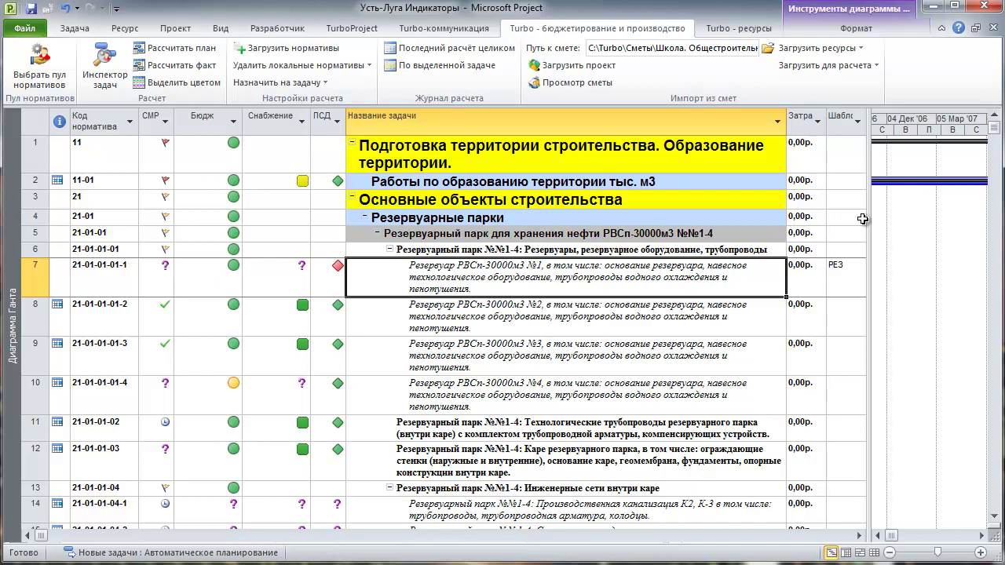
pyautogui.press('Right')
pyautogui.press('Down')
pyautogui.press('Down')
pyautogui.press('Down')
pyautogui.press('Up')
pyautogui.press('Up')
pyautogui.press('Up')
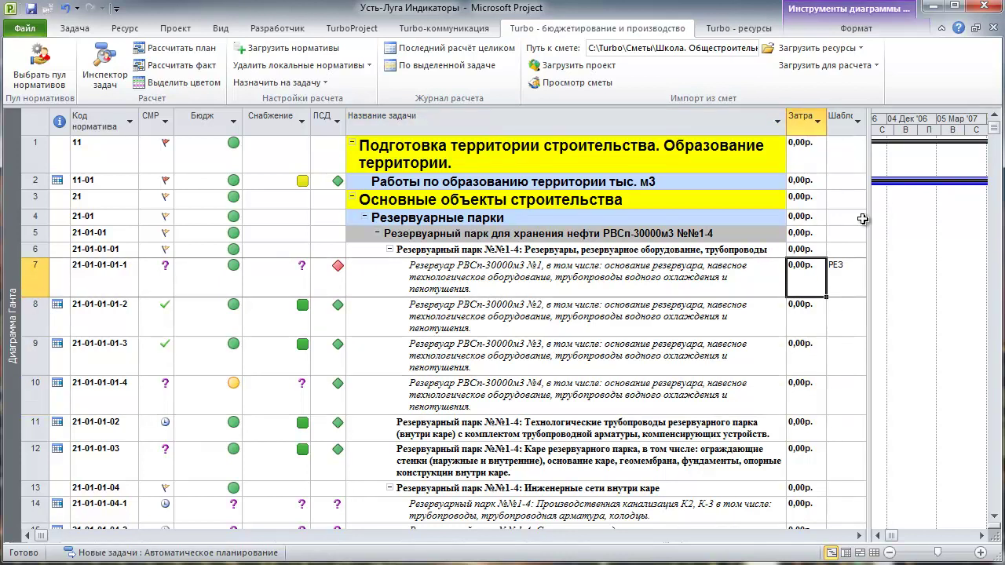
pyautogui.press('Left')
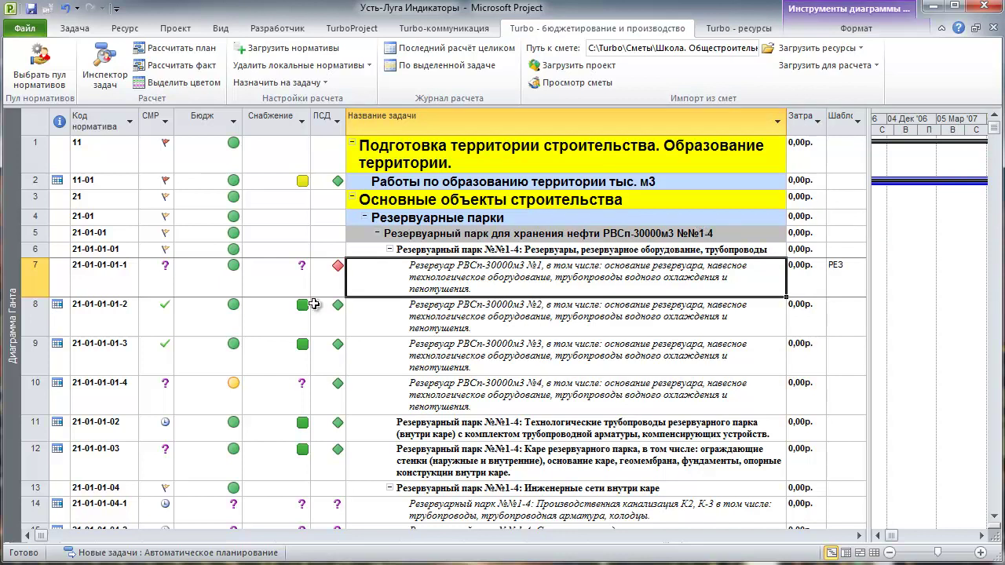
pyautogui.press('Left')
pyautogui.press('Left')
pyautogui.press('Left')
pyautogui.press('Left')
pyautogui.press('Left')
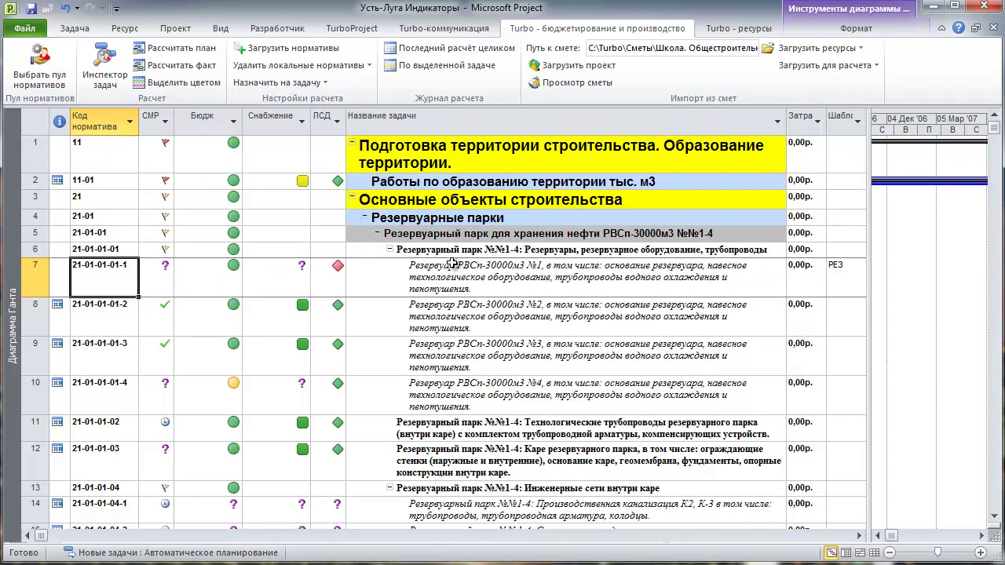
pyautogui.hotkey('shift', 'Down')
pyautogui.hotkey('shift', 'Down')
pyautogui.hotkey('shift', 'Down')
pyautogui.press('Right')
pyautogui.press('Right')
pyautogui.press('Right')
pyautogui.press('Right')
pyautogui.press('Right')
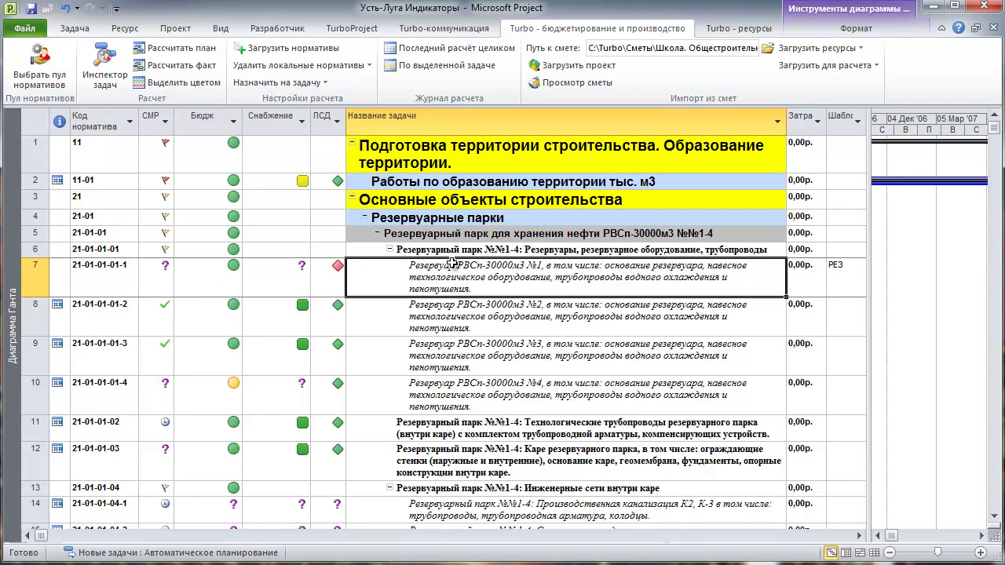
pyautogui.hotkey('shift', 'Down')
pyautogui.hotkey('shift', 'Down')
pyautogui.hotkey('shift', 'Down')
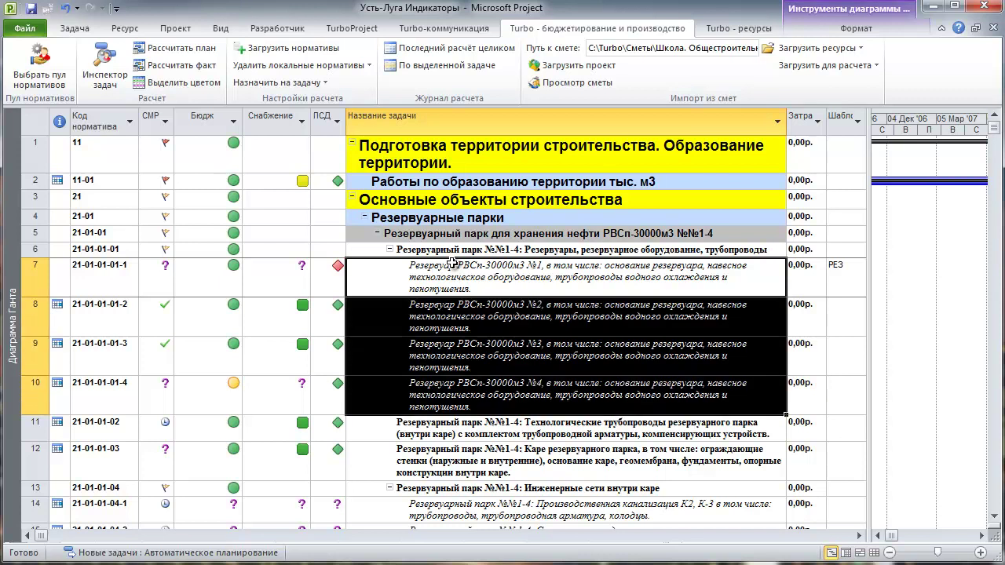
pyautogui.click(451, 261)
pyautogui.press('Down')
pyautogui.press('Down')
pyautogui.press('Down')
pyautogui.press('Up')
pyautogui.press('Up')
pyautogui.press('Up')
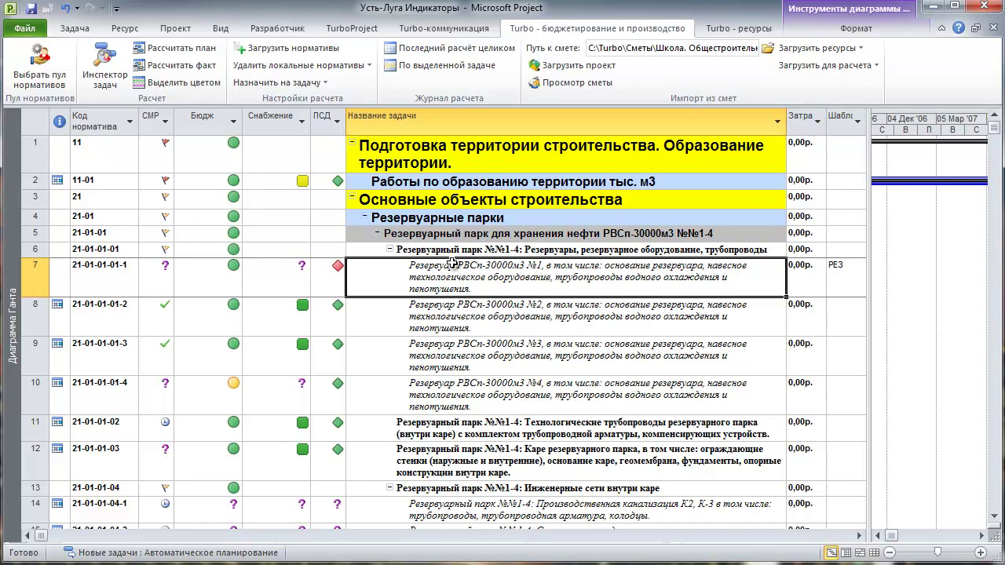
pyautogui.press('Down')
pyautogui.press('Down')
pyautogui.press('Down')
pyautogui.press('Up')
pyautogui.press('Up')
pyautogui.press('Up')
pyautogui.press('Left')
pyautogui.press('Left')
pyautogui.press('Left')
pyautogui.press('Left')
pyautogui.press('Left')
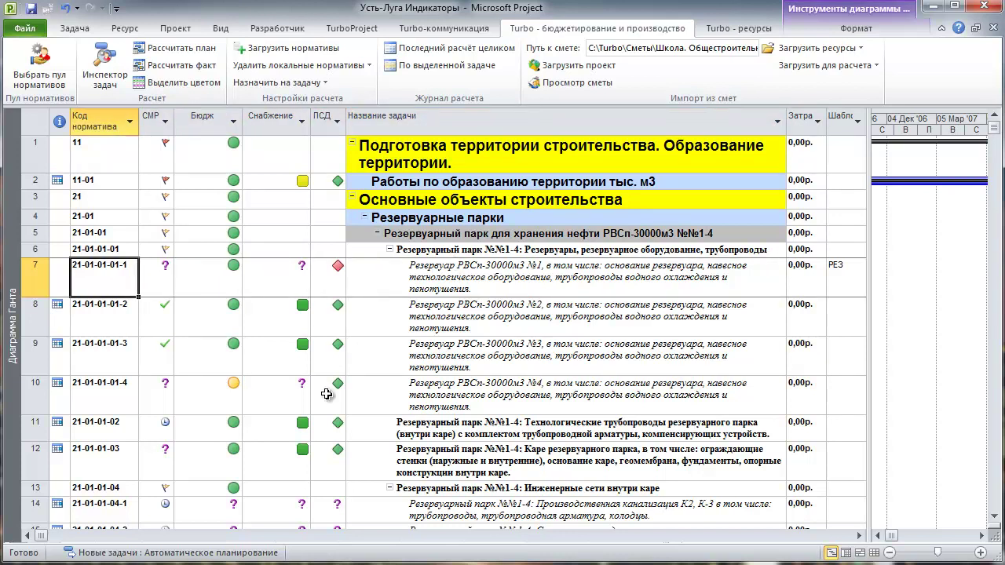
pyautogui.click(326, 393)
pyautogui.press('Right')
pyautogui.press('Right')
pyautogui.press('Right')
pyautogui.press('Right')
pyautogui.press('Right')
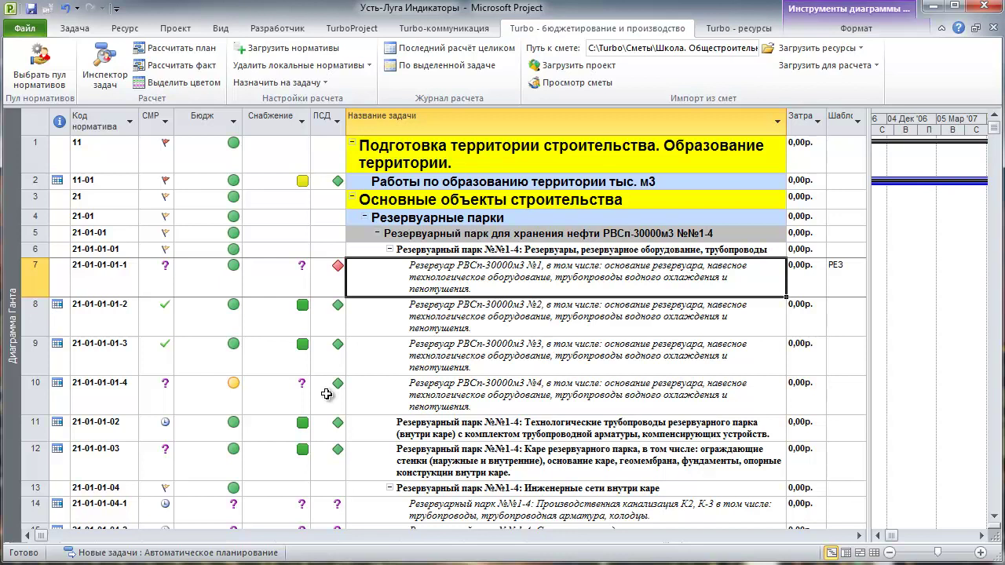
pyautogui.hotkey('shift', 'Down')
pyautogui.hotkey('shift', 'Down')
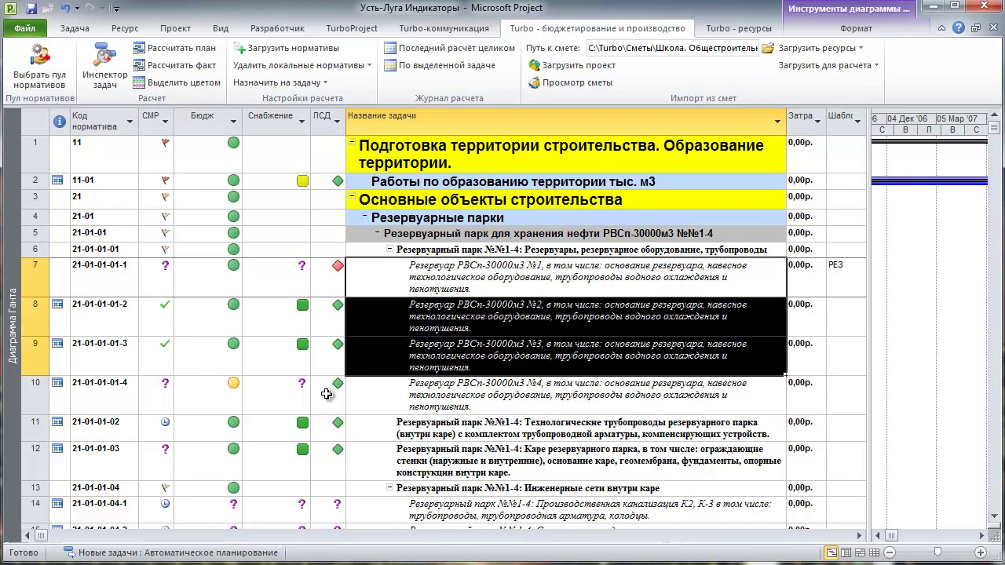
pyautogui.hotkey('shift', 'Down')
pyautogui.hotkey('shift', 'Left')
pyautogui.hotkey('shift', 'Left')
pyautogui.hotkey('shift', 'Left')
pyautogui.hotkey('shift', 'Left')
pyautogui.hotkey('shift', 'Left')
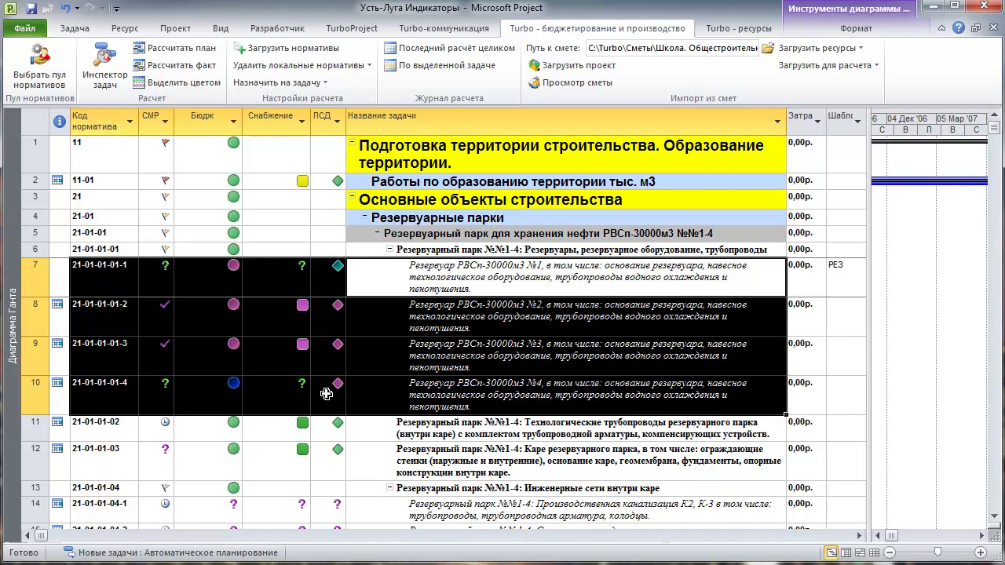
pyautogui.click(422, 383)
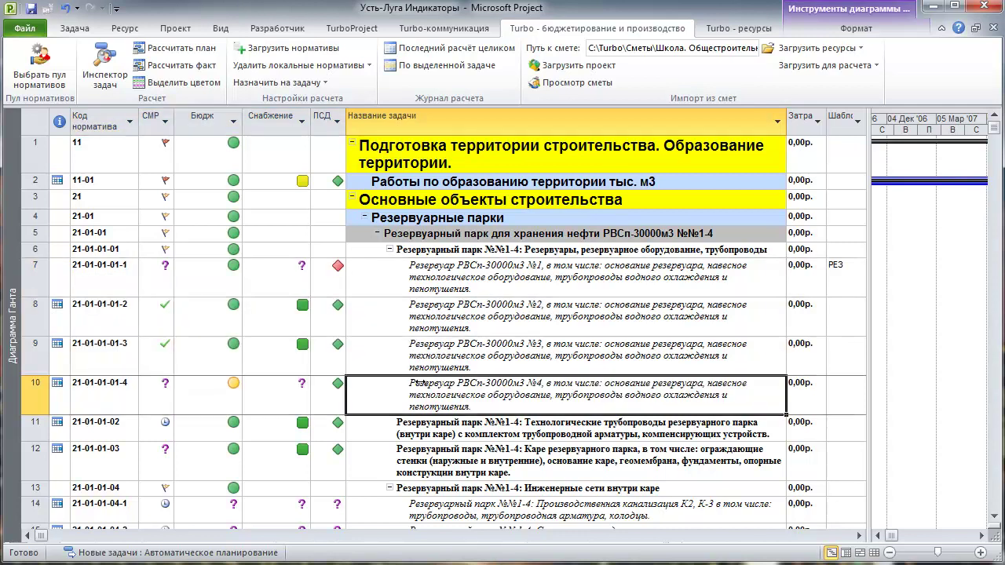
pyautogui.press('Up')
pyautogui.press('Up')
pyautogui.press('Up')
pyautogui.press('Down')
pyautogui.press('Down')
pyautogui.press('Down')
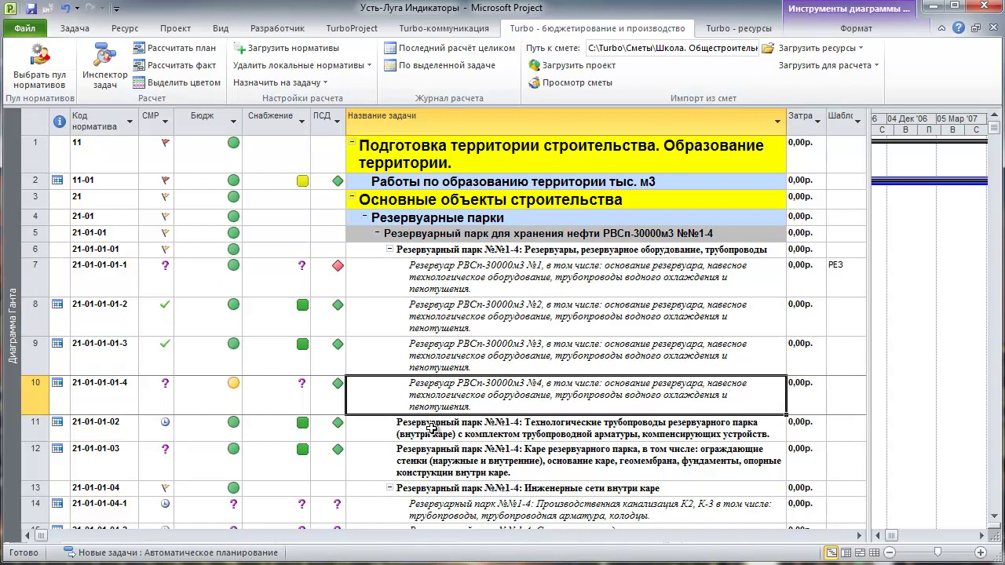
pyautogui.press('Left')
pyautogui.press('Left')
pyautogui.press('Left')
pyautogui.press('Left')
pyautogui.press('Up')
pyautogui.press('Up')
pyautogui.press('Up')
pyautogui.press('Left')
pyautogui.press('Right')
pyautogui.press('Right')
pyautogui.press('Right')
pyautogui.press('Right')
pyautogui.press('Right')
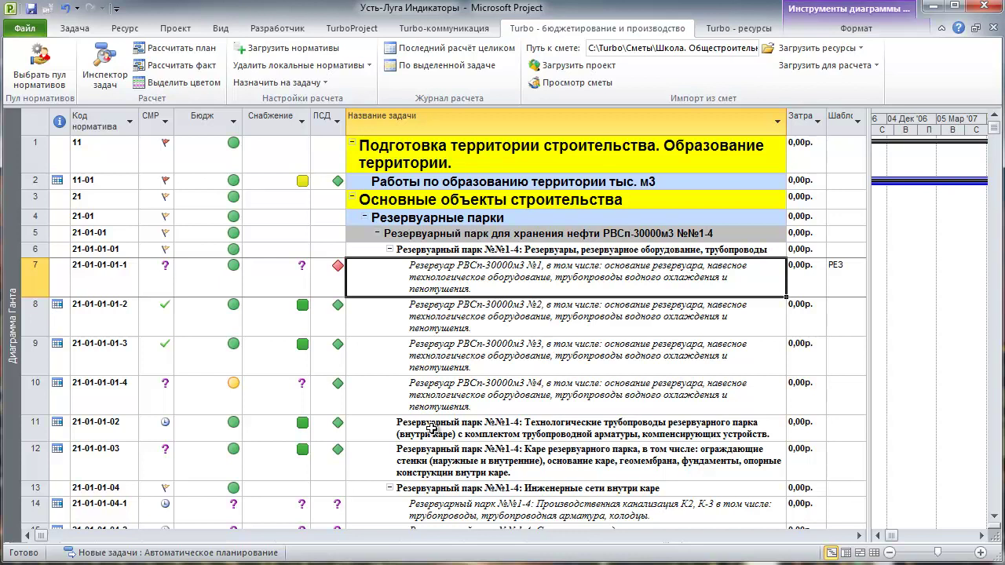
# Set row 7's supply value to 0.
pyautogui.click(445, 30)
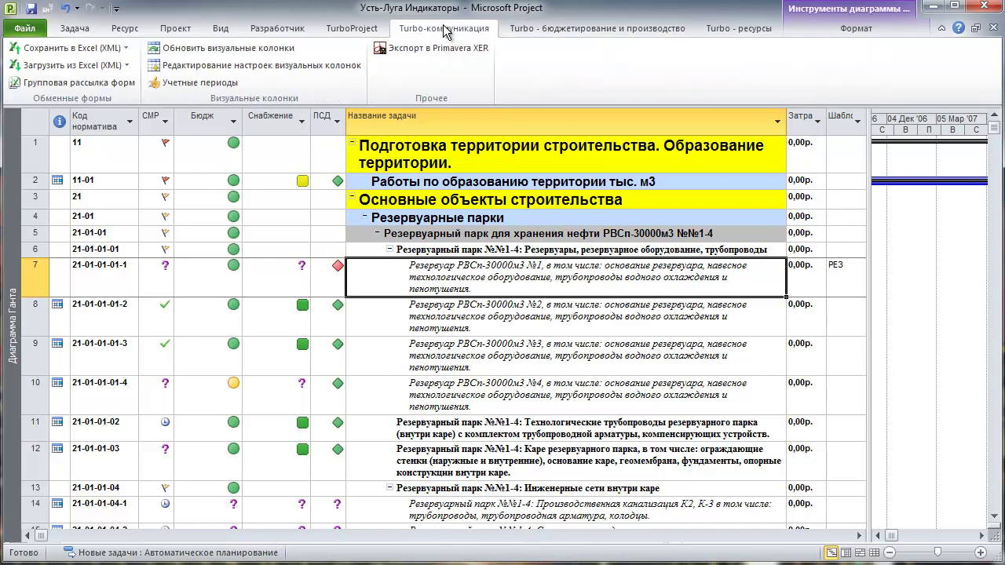
pyautogui.click(551, 33)
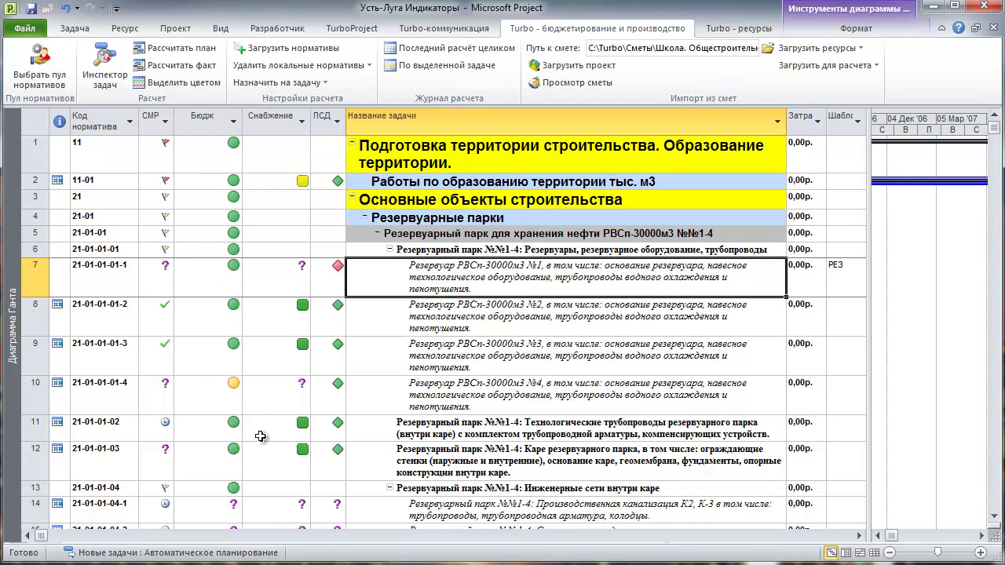
pyautogui.click(292, 371)
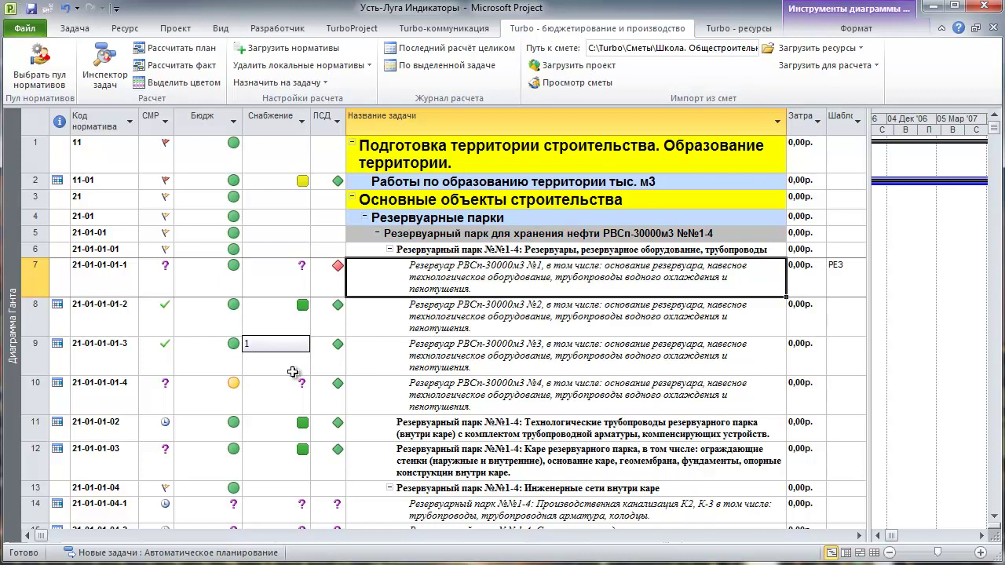
pyautogui.click(291, 266)
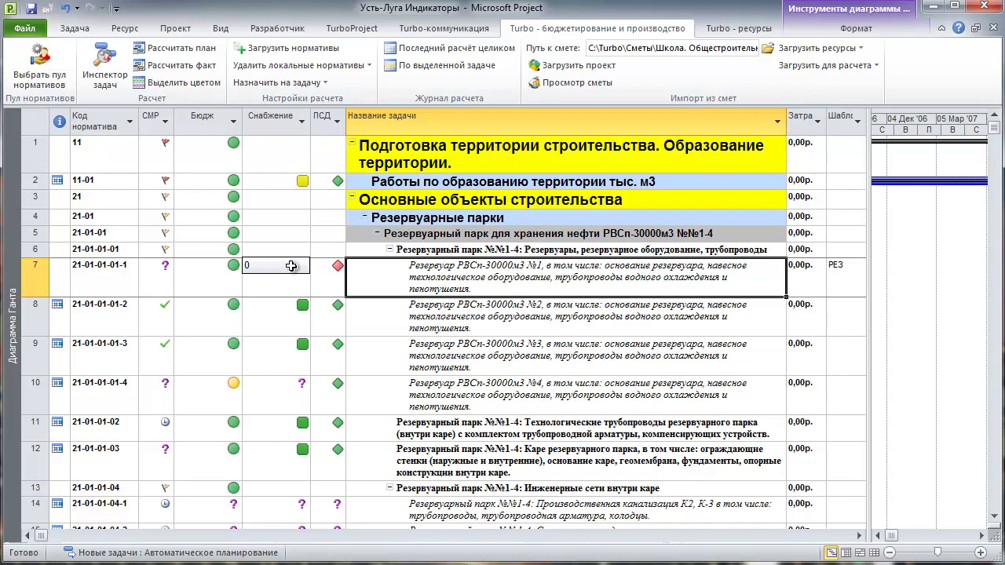
pyautogui.press('Return')
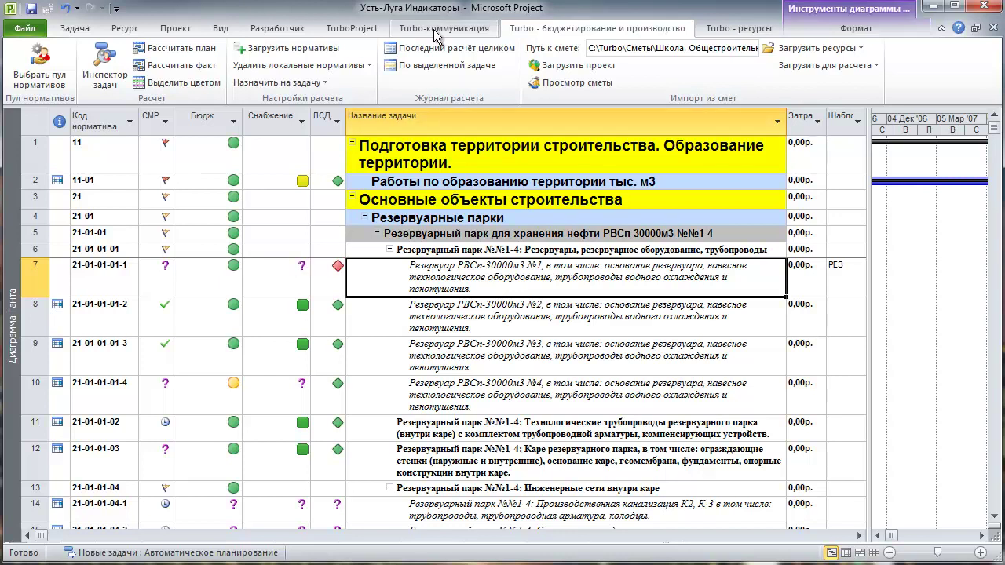
# Open the Сохранить в Excel (XML) Записать файл scheme chooser.
pyautogui.click(440, 28)
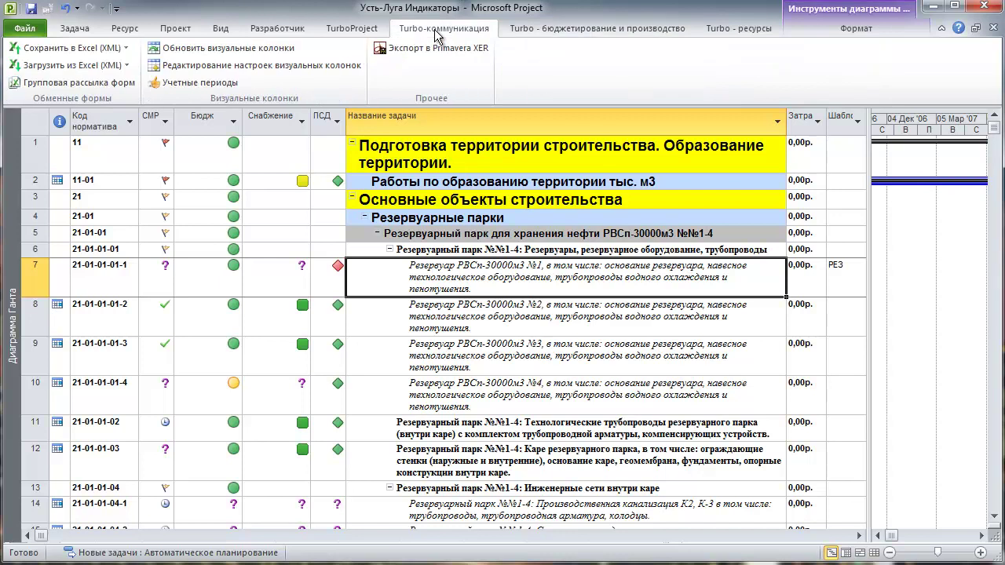
pyautogui.click(124, 49)
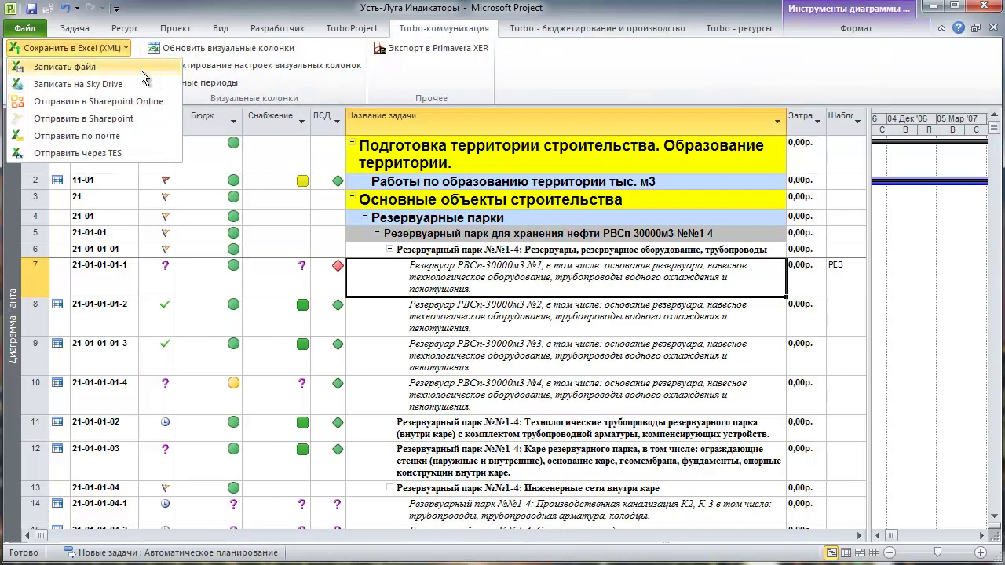
pyautogui.click(140, 70)
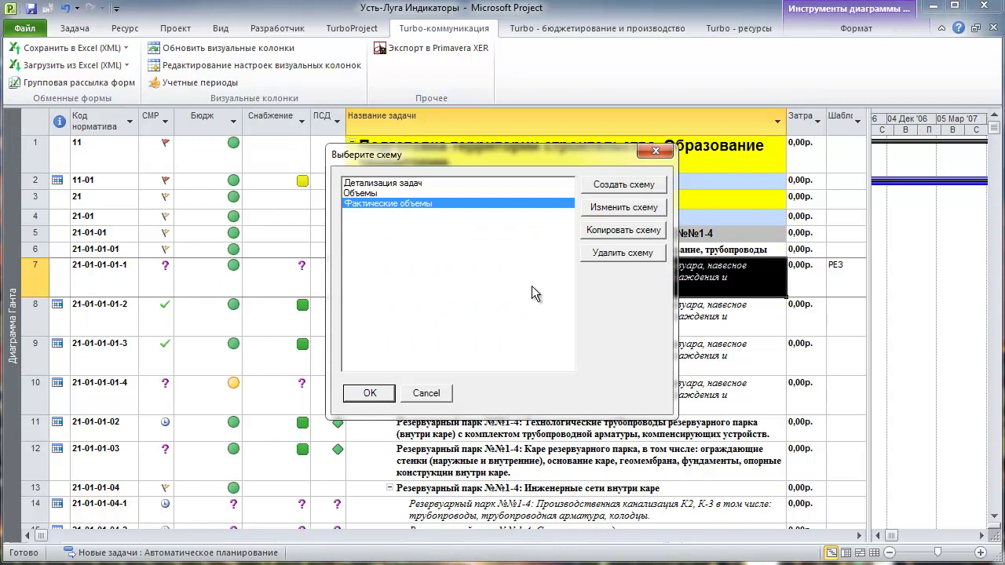
# Create a new export scheme named 'Переходный лист для финансиста'.
pyautogui.click(601, 192)
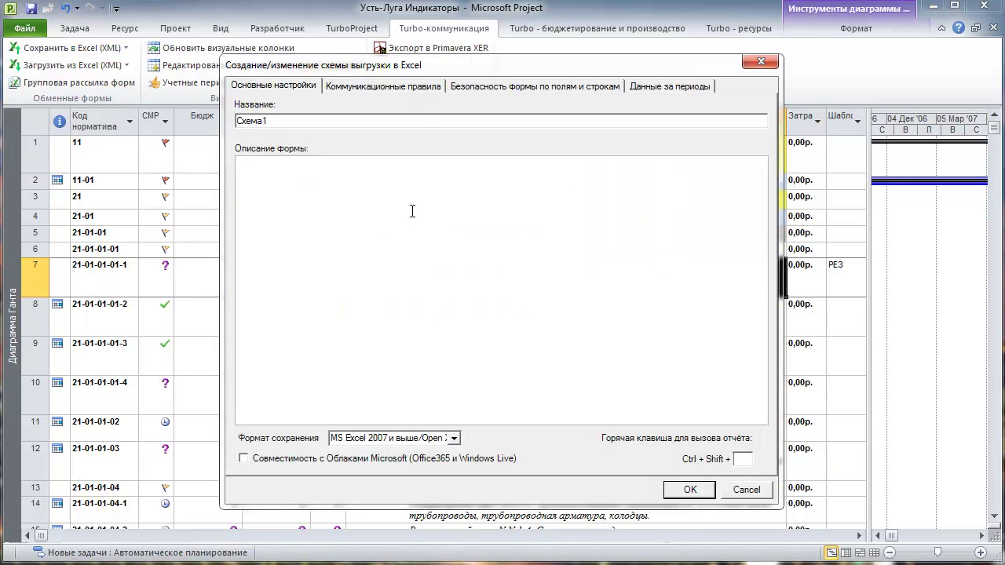
pyautogui.moveTo(352, 121); pyautogui.dragTo(228, 149)
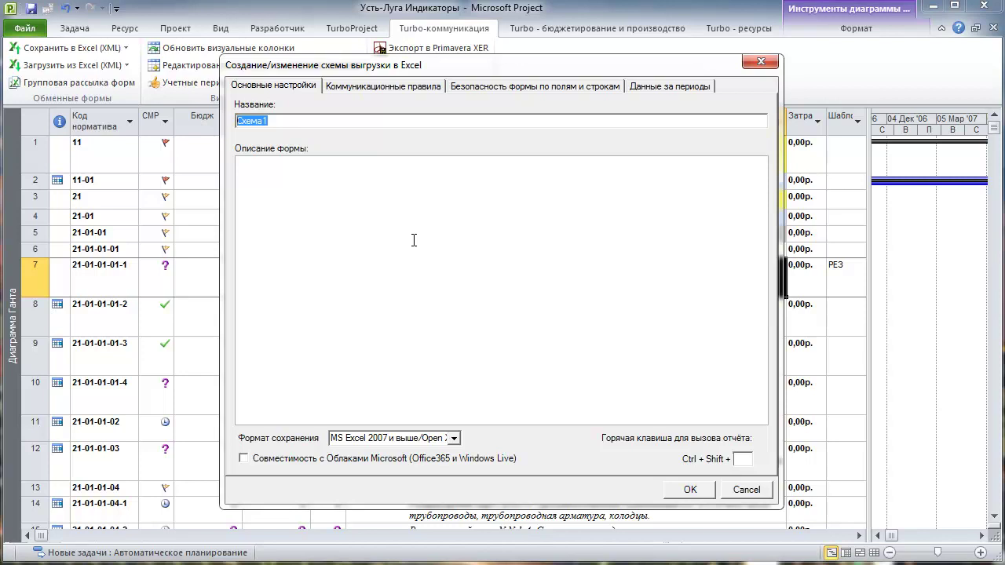
pyautogui.write('Gt')
pyautogui.press('BackSpace')
pyautogui.press('BackSpace')
pyautogui.write('Переходный лист для финансиста')
# Give the scheme the description 'Укажите формулами на свои листы как считаются цифры'.
pyautogui.click(414, 234)
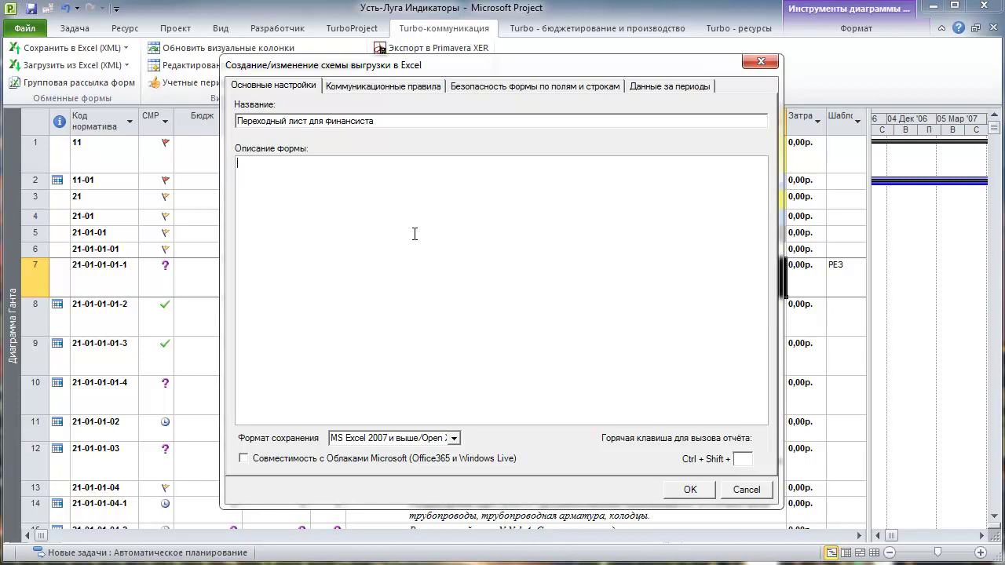
pyautogui.write('Укажите формулами на свои листы как считаются цифры')
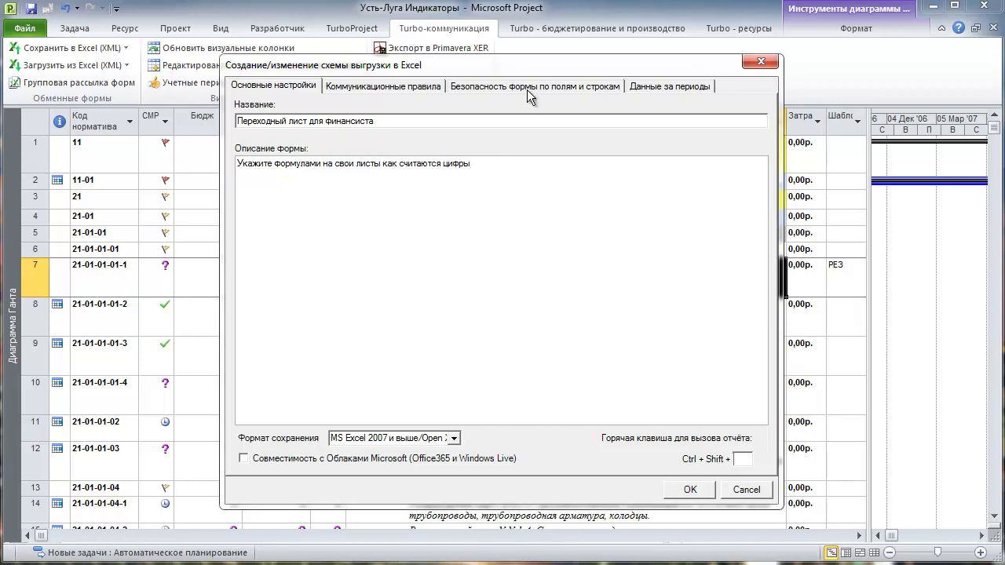
pyautogui.click(532, 87)
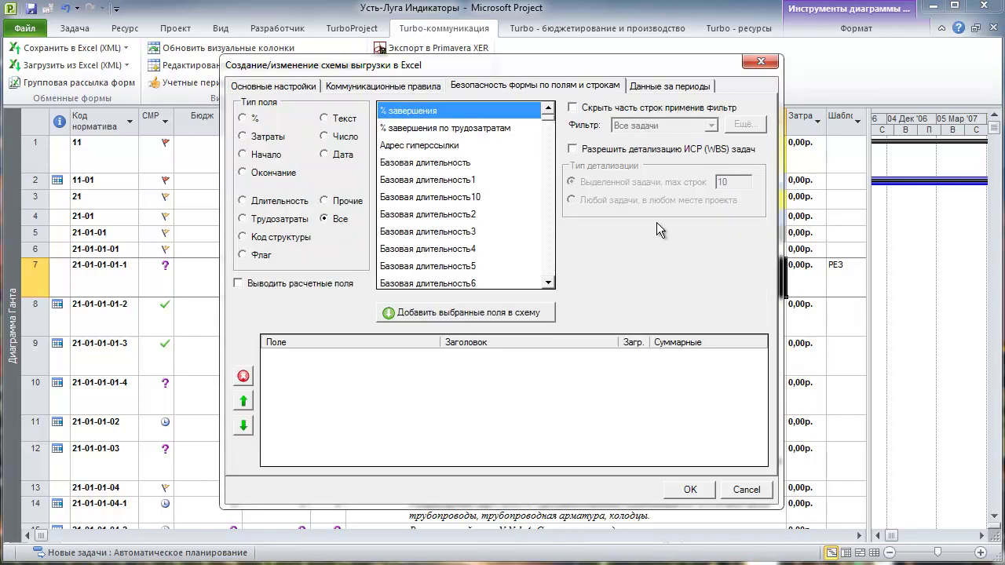
# Try the row filter with Все задачи, then leave filter-based row hiding off.
pyautogui.click(680, 109)
pyautogui.click(710, 126)
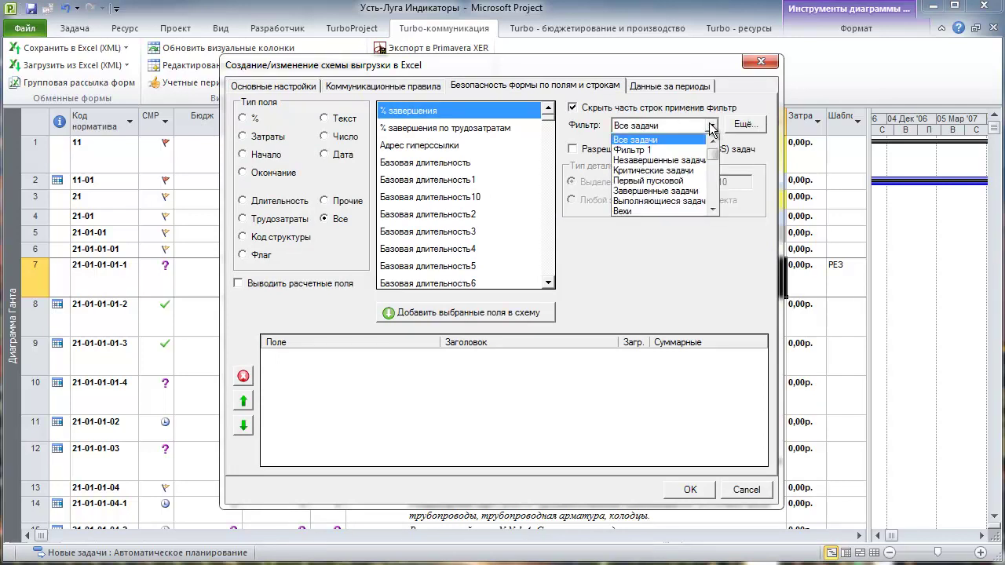
pyautogui.click(711, 128)
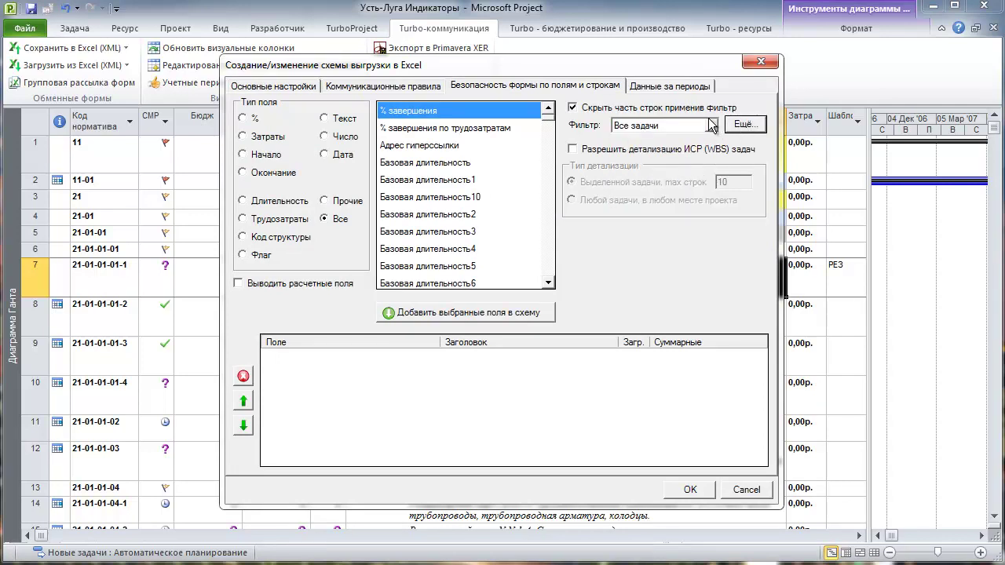
pyautogui.click(710, 126)
pyautogui.click(710, 126)
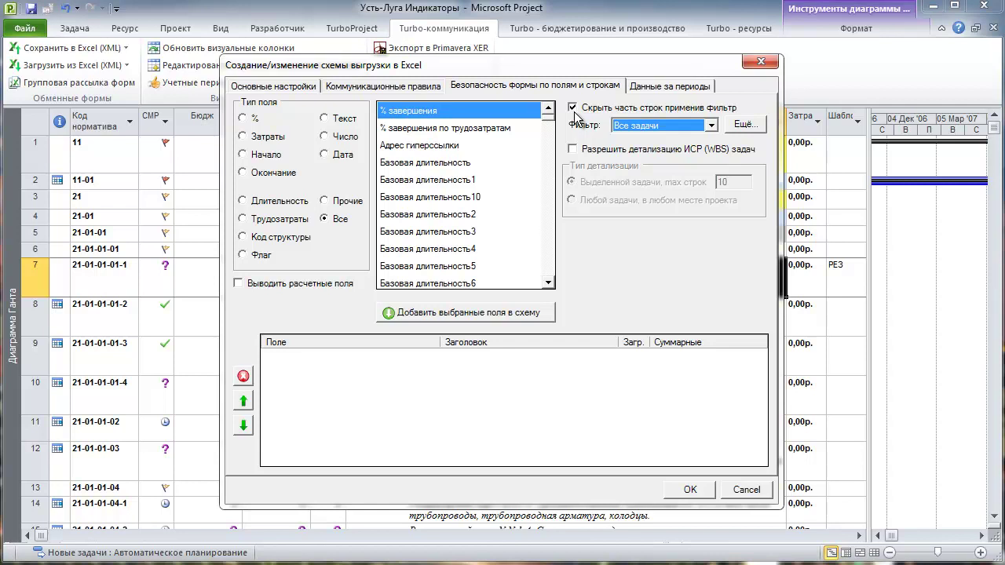
pyautogui.click(574, 111)
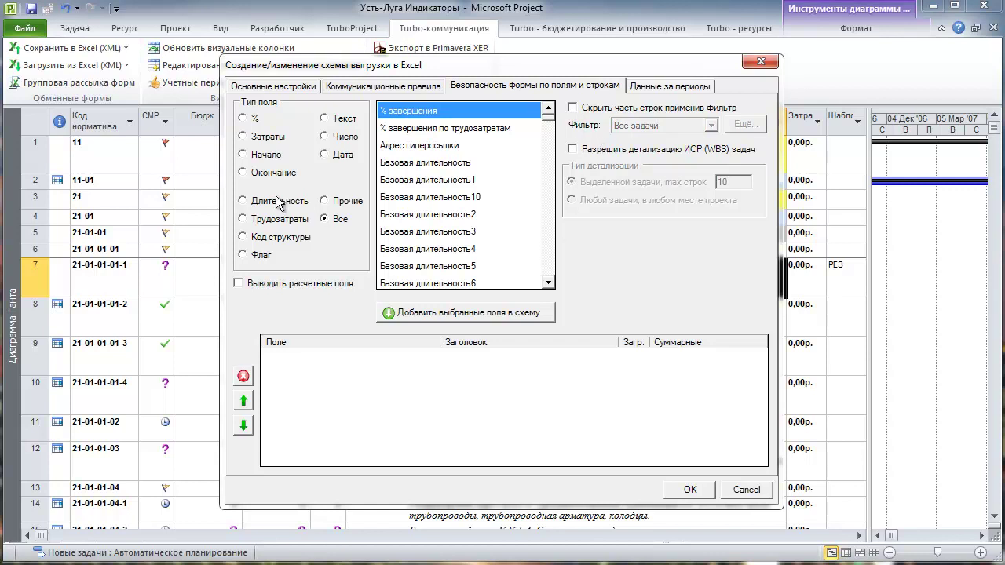
# Add the Затраты cost field to the export scheme.
pyautogui.click(276, 140)
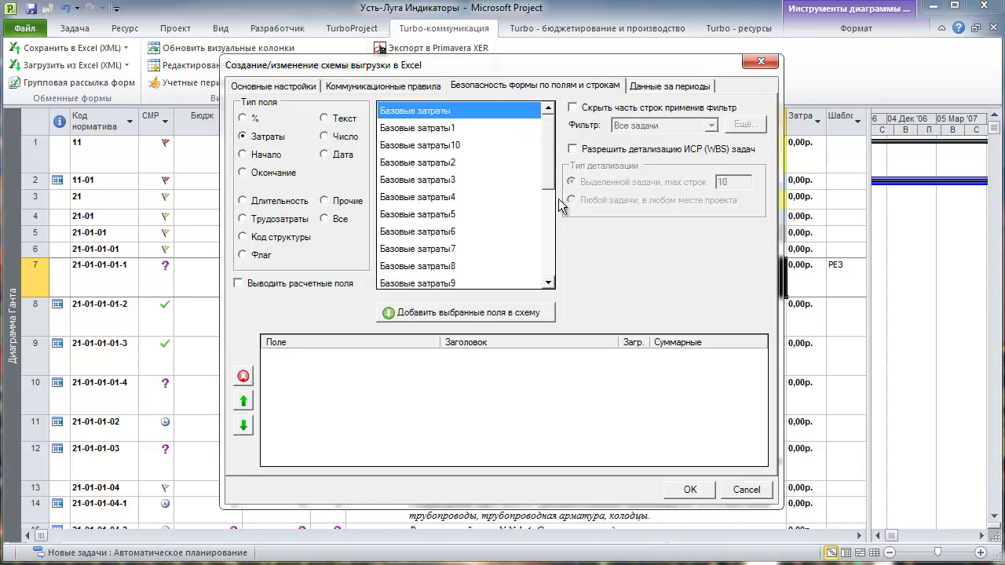
pyautogui.click(550, 239)
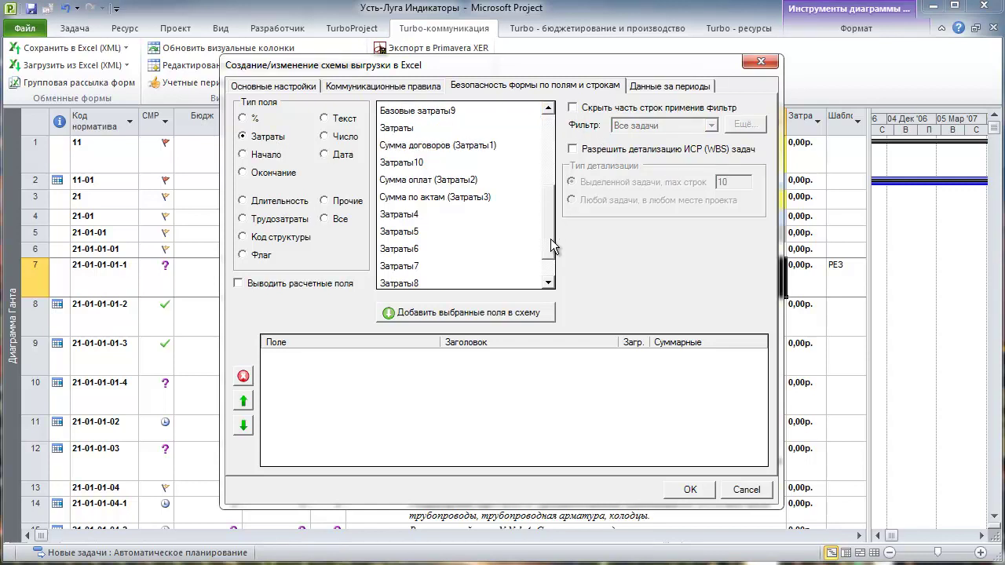
pyautogui.doubleClick(430, 128)
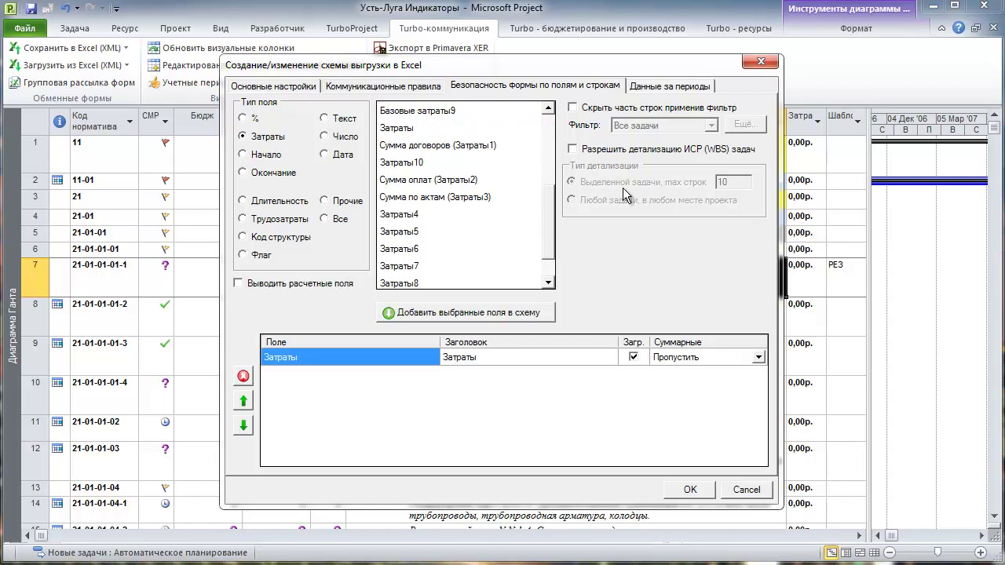
pyautogui.click(675, 86)
pyautogui.click(580, 88)
pyautogui.click(548, 149)
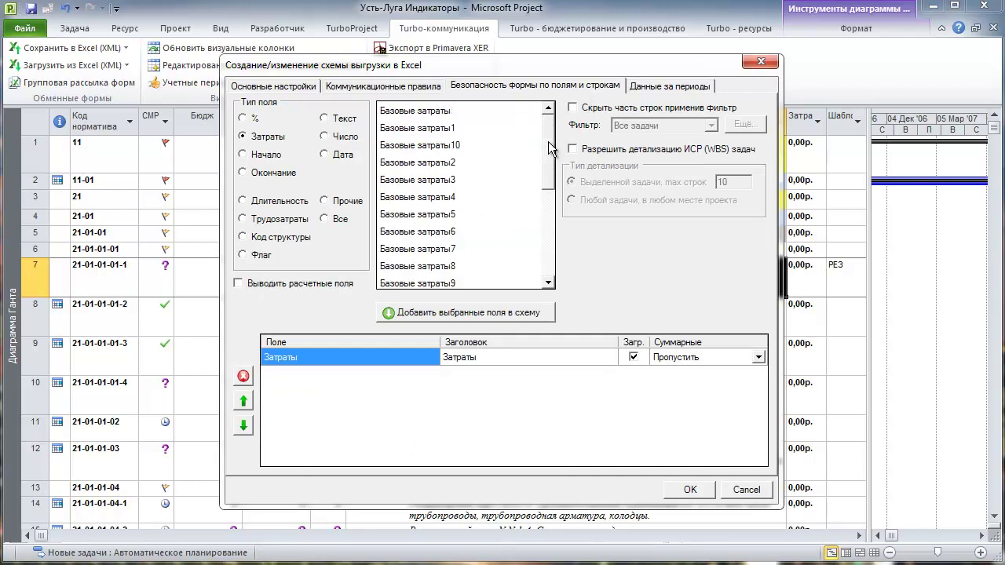
# Add the Код норматива (Текст1) text field and move it above Затраты.
pyautogui.click(336, 118)
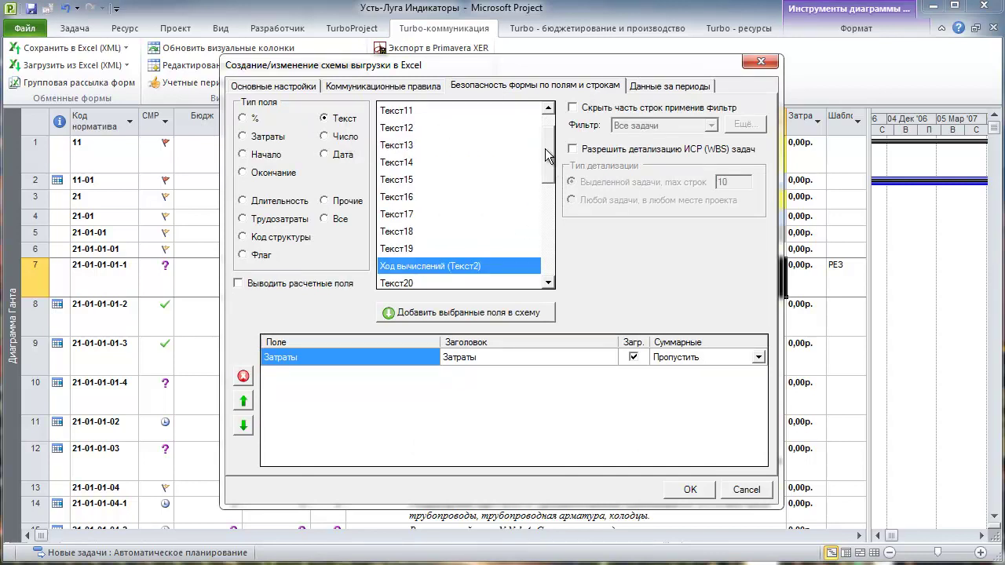
pyautogui.moveTo(547, 154); pyautogui.dragTo(550, 132)
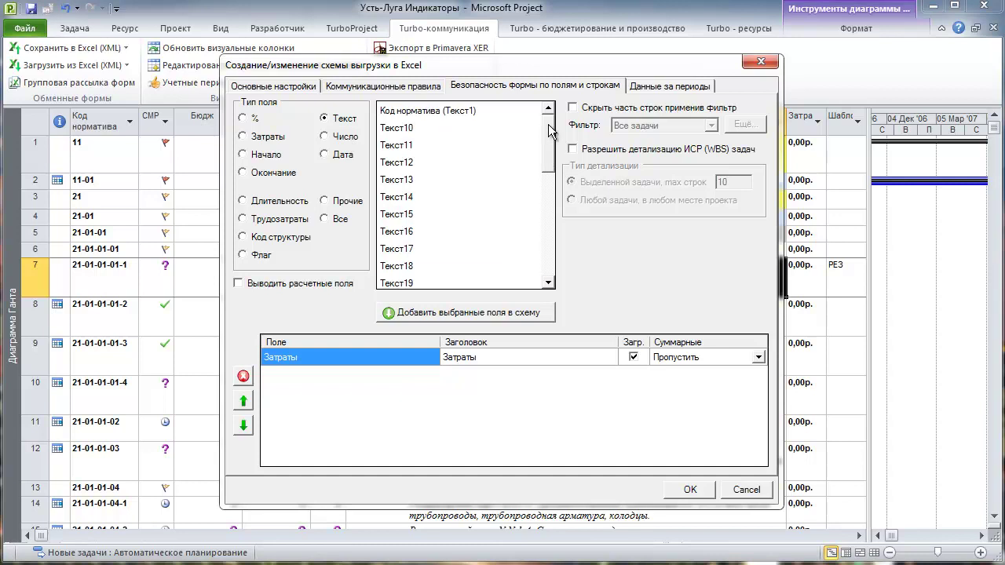
pyautogui.doubleClick(459, 112)
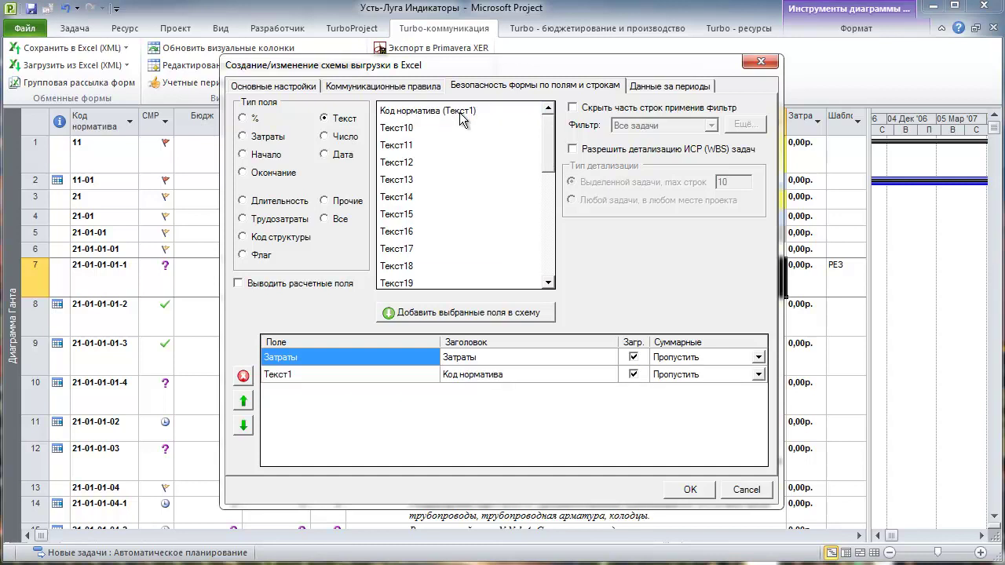
pyautogui.click(373, 375)
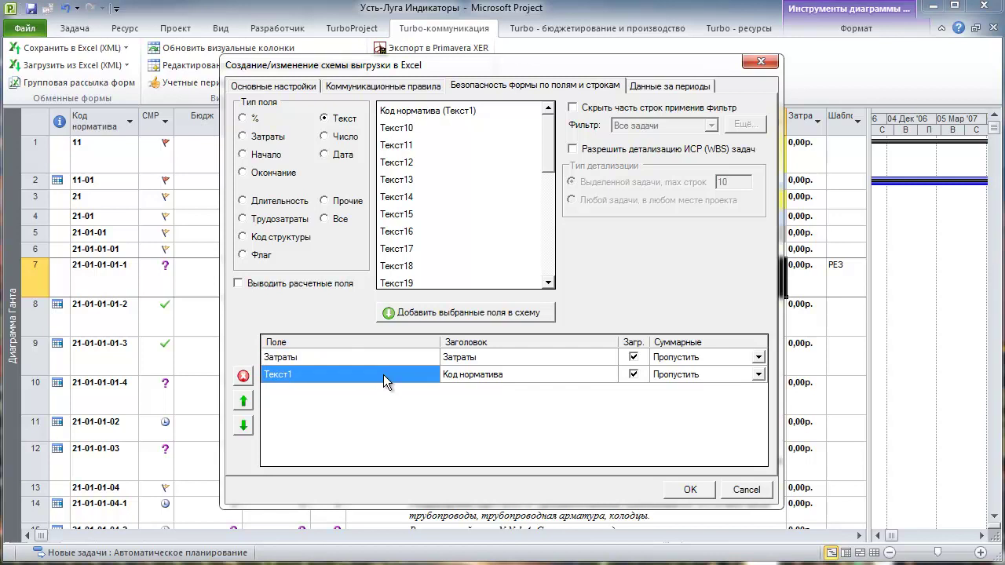
pyautogui.click(244, 402)
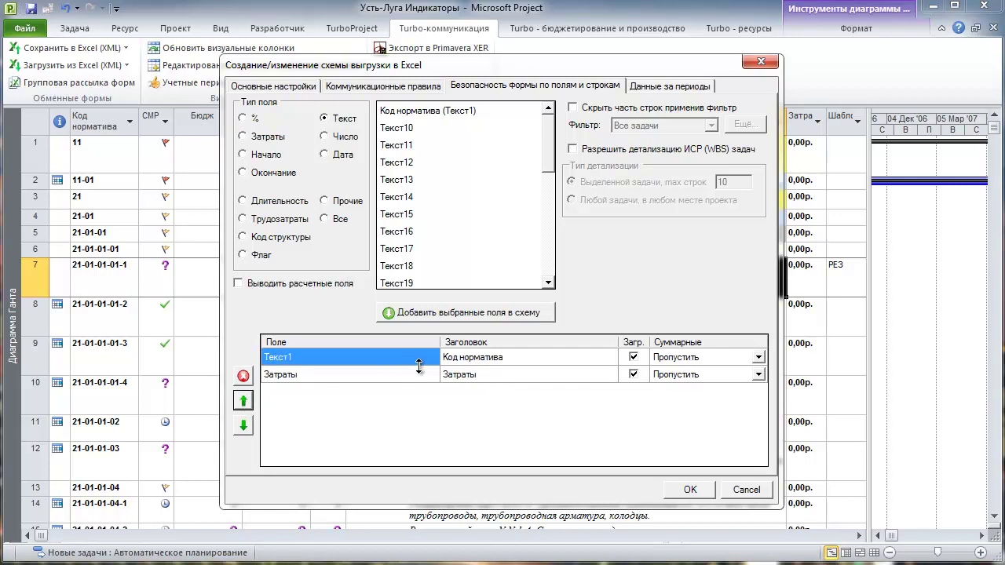
pyautogui.click(483, 357)
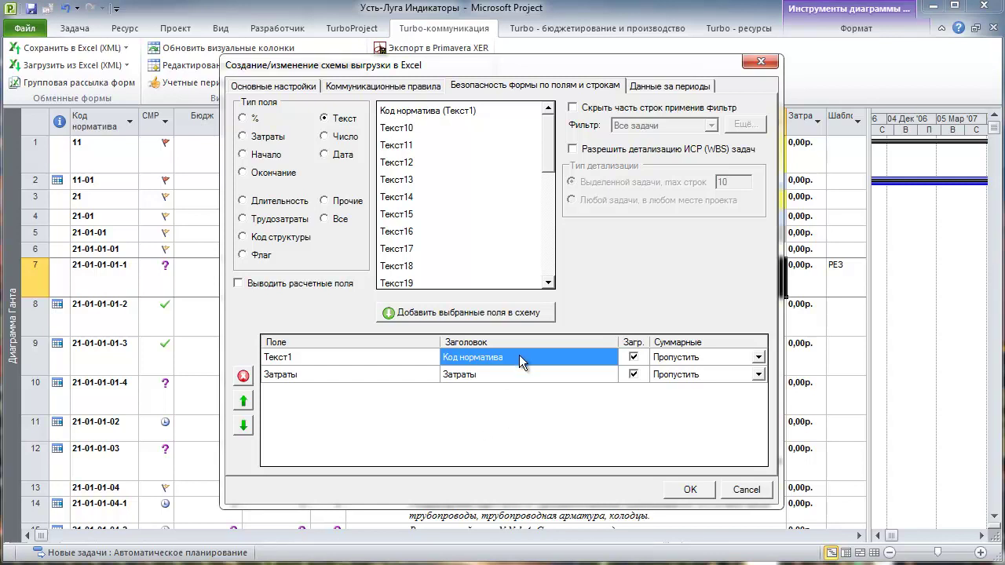
pyautogui.click(364, 355)
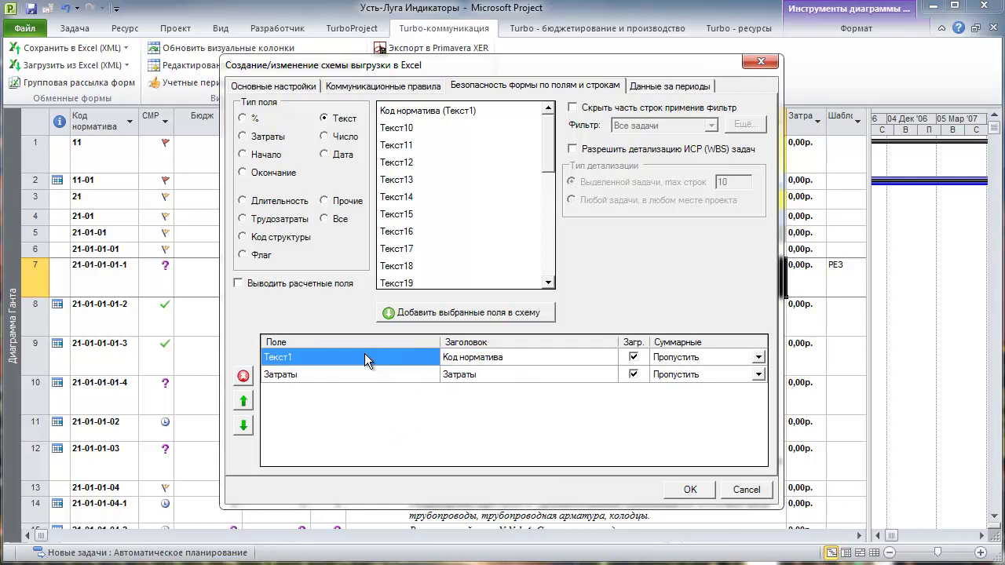
pyautogui.click(498, 357)
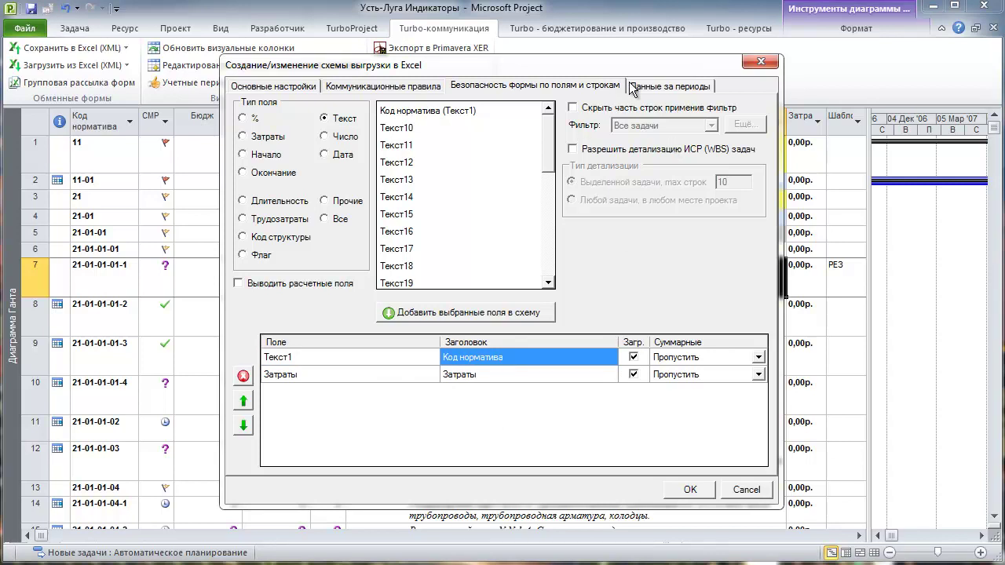
# Save the scheme and export with it to an Excel file named Усть-Луга.
pyautogui.click(690, 489)
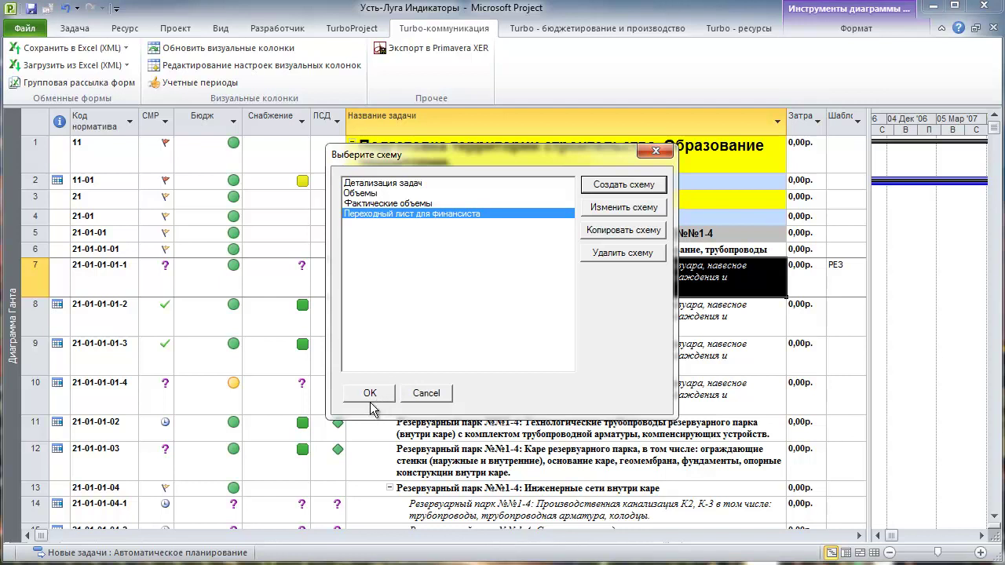
pyautogui.click(366, 399)
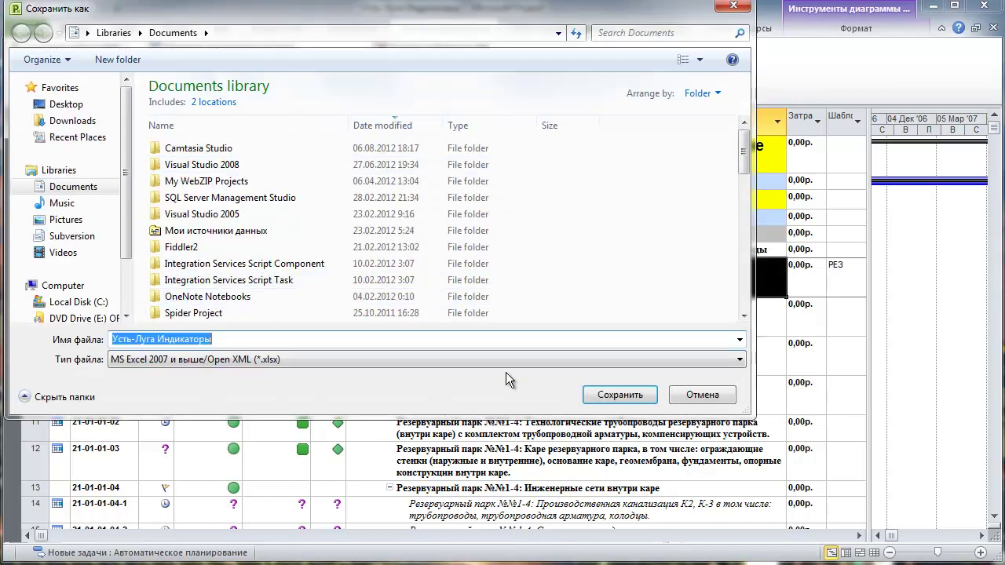
pyautogui.press('End')
pyautogui.hotkey('ctrl', 'shift', 'Left')
pyautogui.press('BackSpace')
pyautogui.press('Return')
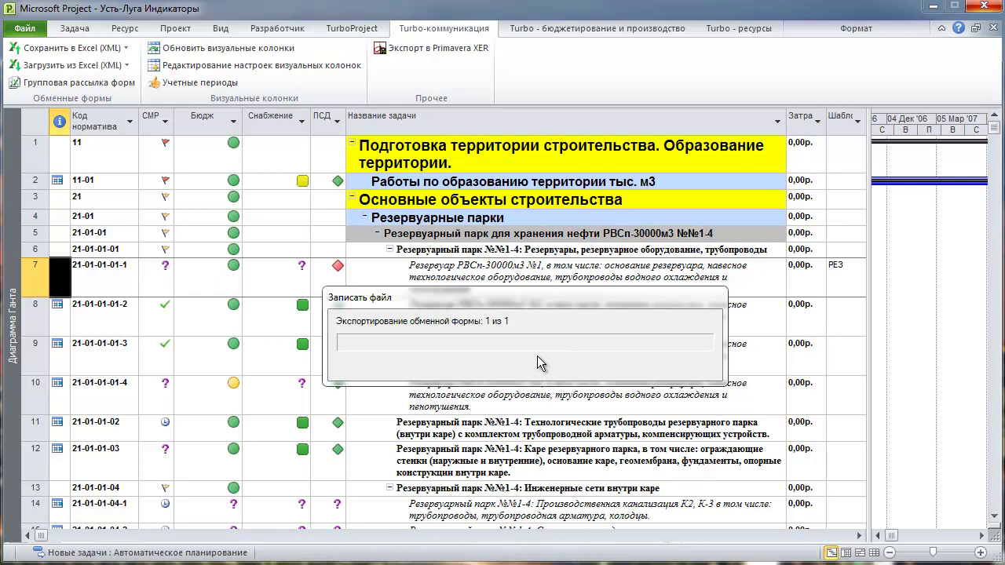
# Open the exported Усть-Луга spreadsheet from the Documents library in Excel.
pyautogui.click(551, 391)
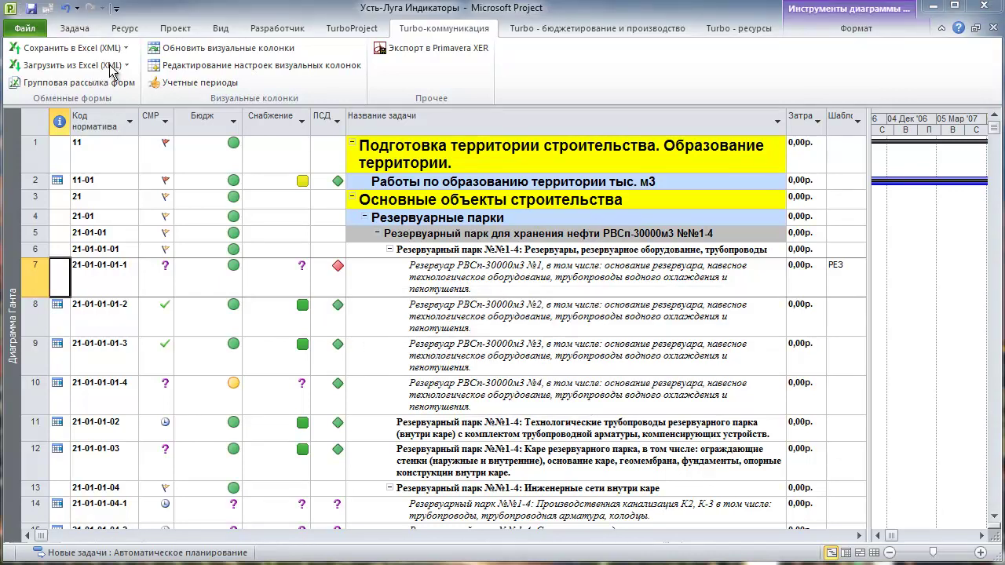
pyautogui.click(112, 68)
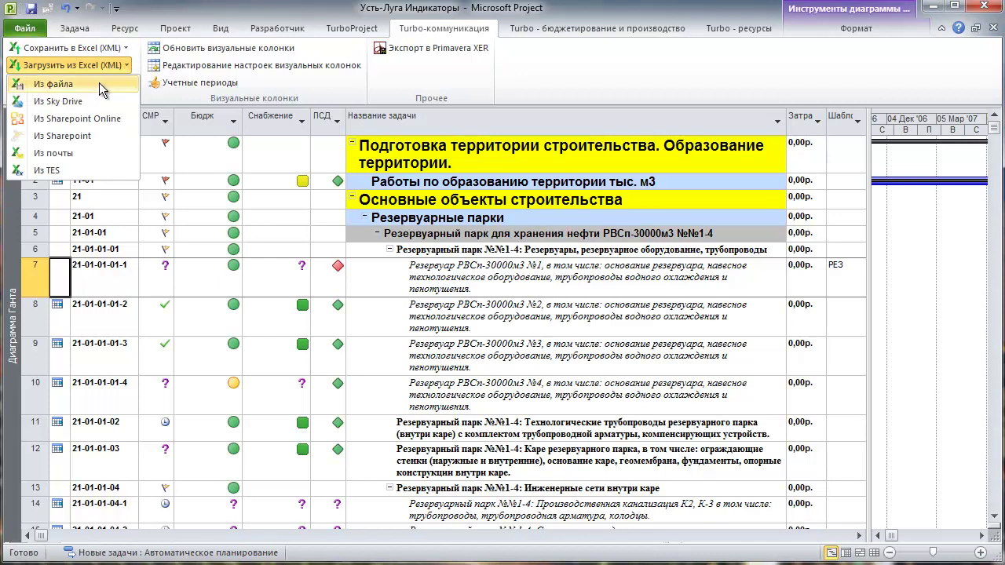
pyautogui.click(95, 83)
pyautogui.click(295, 292)
pyautogui.press('Down')
pyautogui.press('Down')
pyautogui.press('Down')
pyautogui.press('Down')
pyautogui.press('Down')
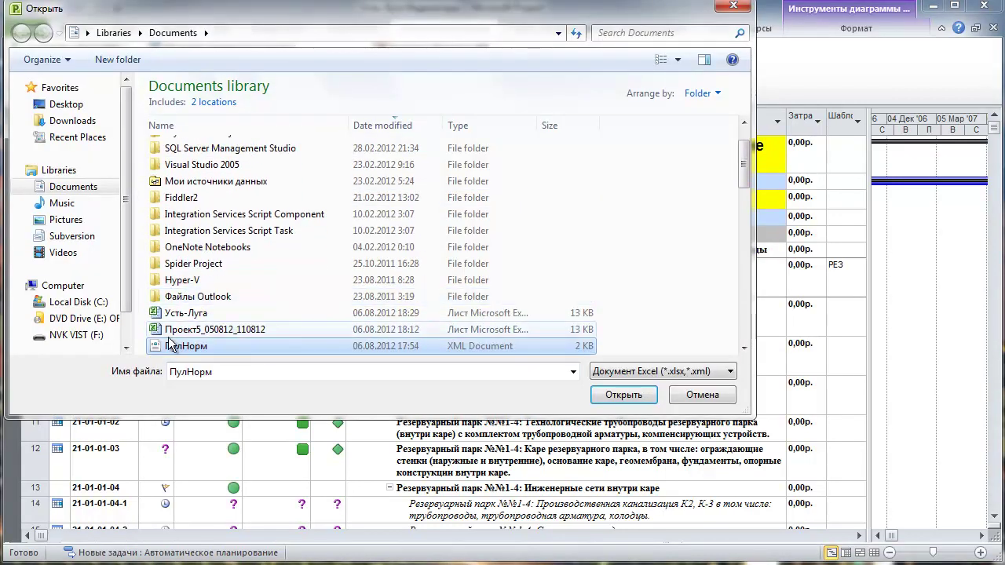
pyautogui.click(195, 316)
pyautogui.rightClick(195, 316)
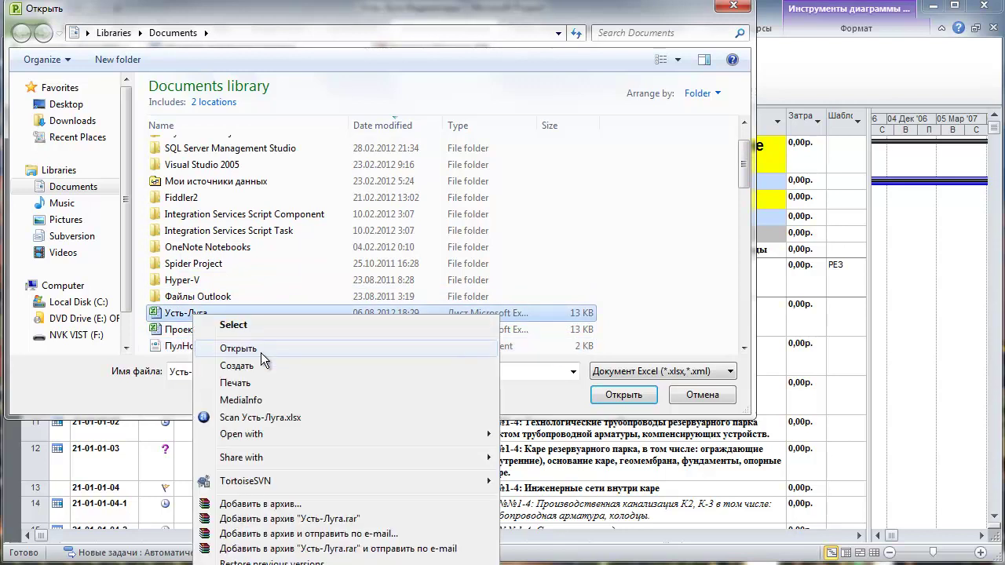
pyautogui.click(261, 352)
pyautogui.click(497, 327)
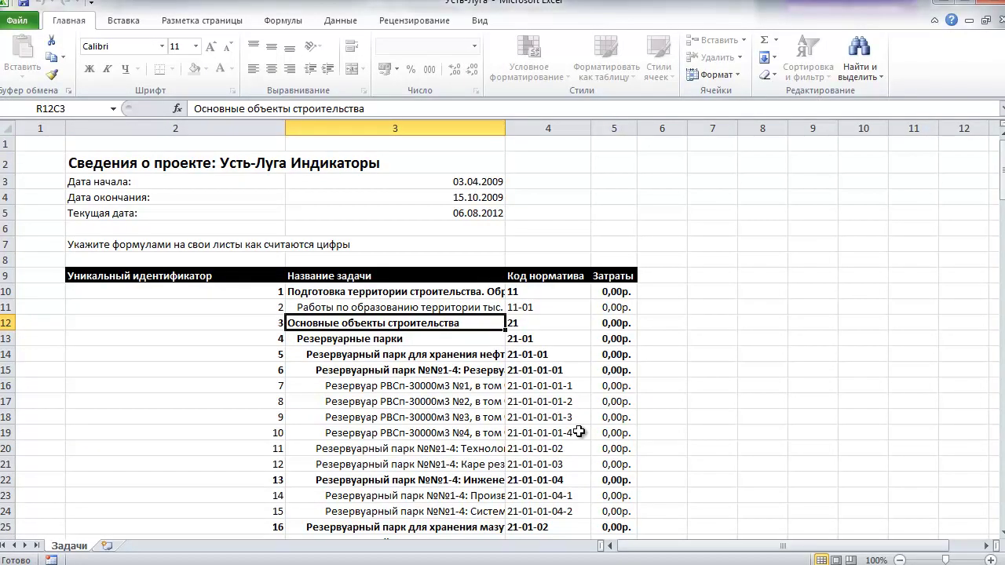
# Browse the Усть-Луга task list's standard codes and return to the top.
pyautogui.press('Right')
pyautogui.press('Down')
pyautogui.press('Down')
pyautogui.press('Down')
pyautogui.press('Down')
pyautogui.press('Down')
pyautogui.press('Down')
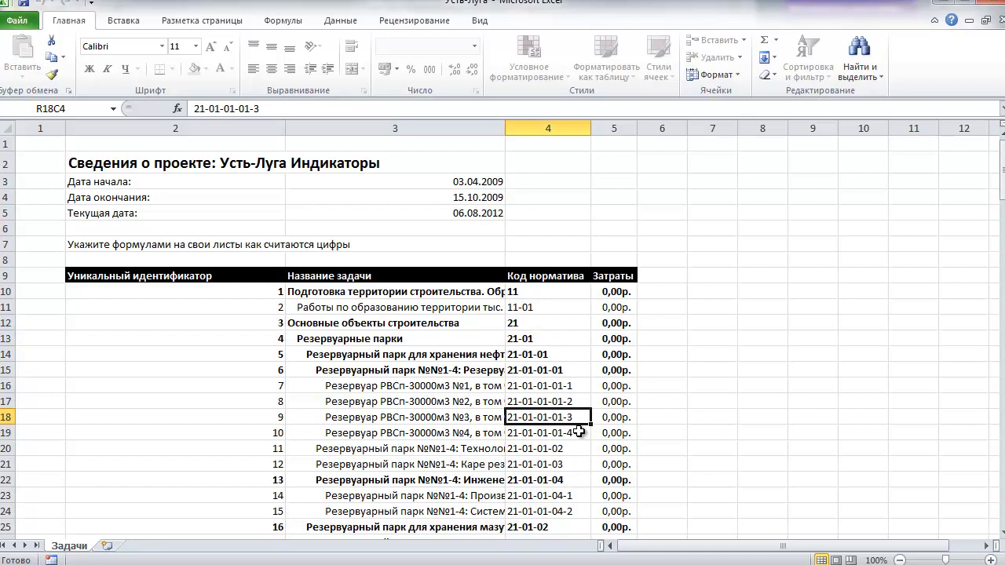
pyautogui.press('Left')
pyautogui.press('Up')
pyautogui.press('Up')
pyautogui.press('Down')
pyautogui.press('Down')
pyautogui.press('Down')
pyautogui.press('Down')
pyautogui.press('Down')
pyautogui.press('Down')
pyautogui.press('Down')
pyautogui.press('Down')
# In a new workbook, enter the heading Реестр договоров with Договор1 and Договор2 below it.
pyautogui.press('Down')
pyautogui.press('Down')
pyautogui.press('Down')
pyautogui.press('Down')
pyautogui.press('Down')
pyautogui.press('Down')
pyautogui.press('pageup')
pyautogui.press('pageup')
pyautogui.press('pageup')
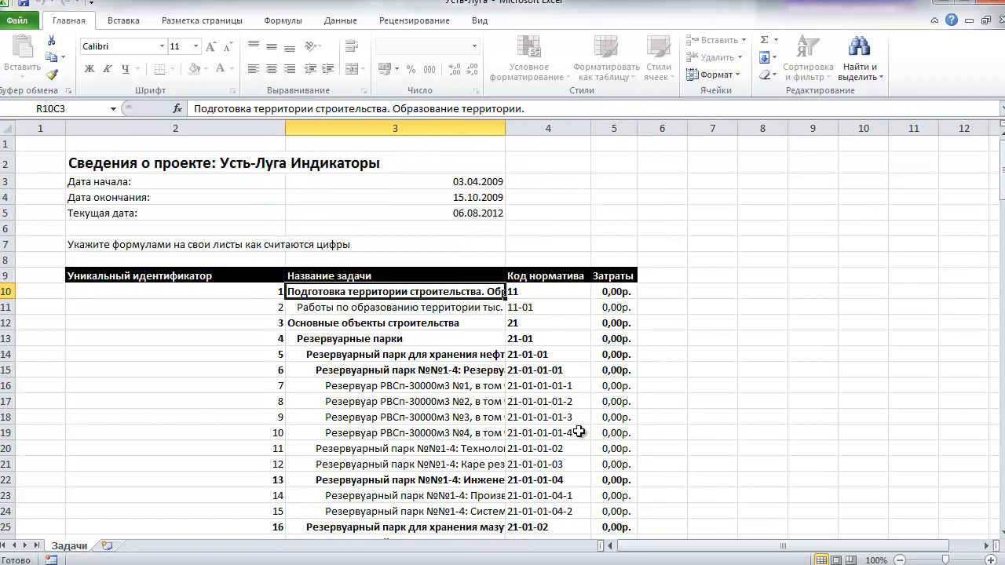
pyautogui.hotkey('ctrl', 'n')
pyautogui.press('Down')
pyautogui.press('Down')
pyautogui.press('Down')
pyautogui.press('Up')
pyautogui.write('Ht')
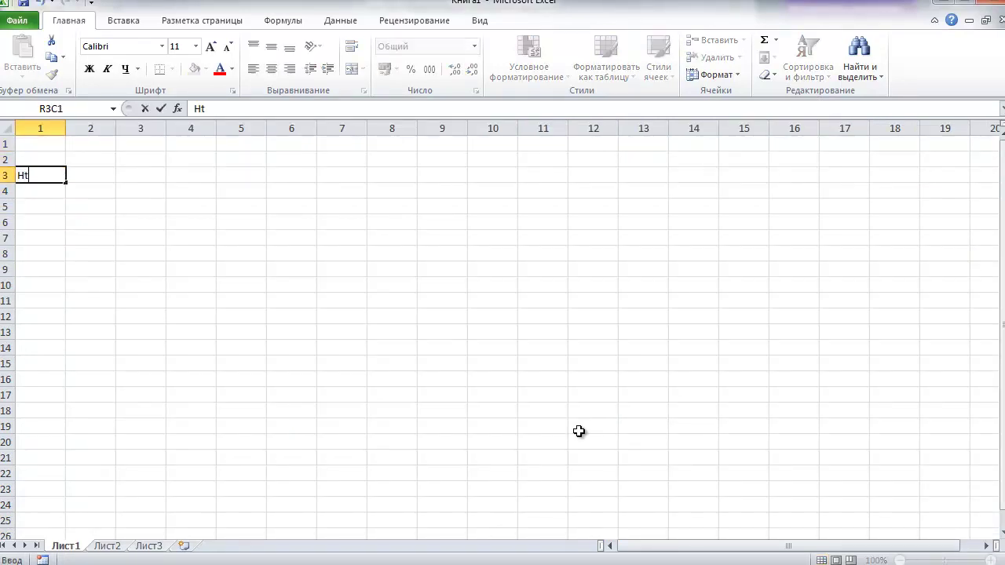
pyautogui.press('BackSpace')
pyautogui.press('BackSpace')
pyautogui.write('тр договоров')
pyautogui.press('Return')
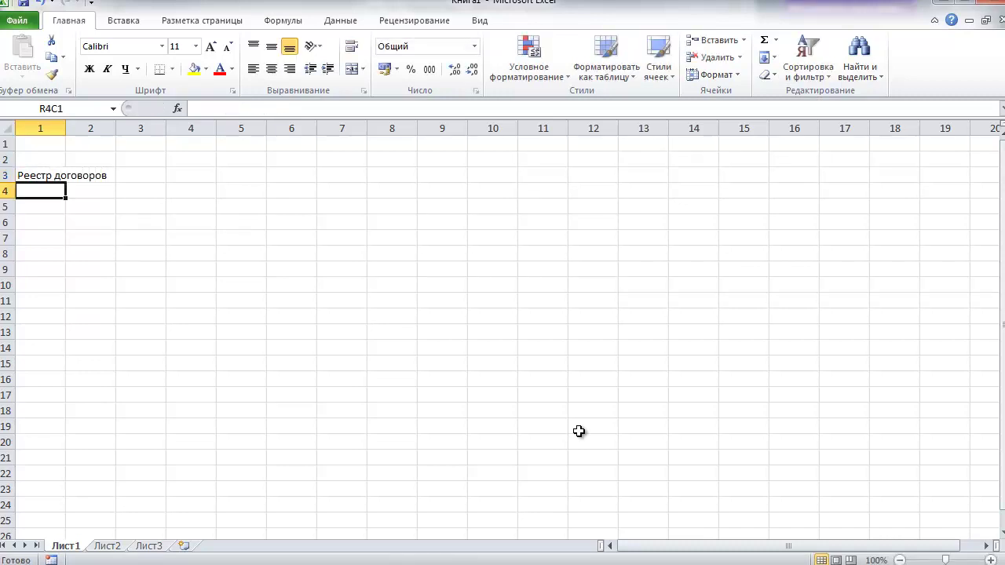
pyautogui.write('Договор1')
pyautogui.press('Return')
pyautogui.write('Дого')
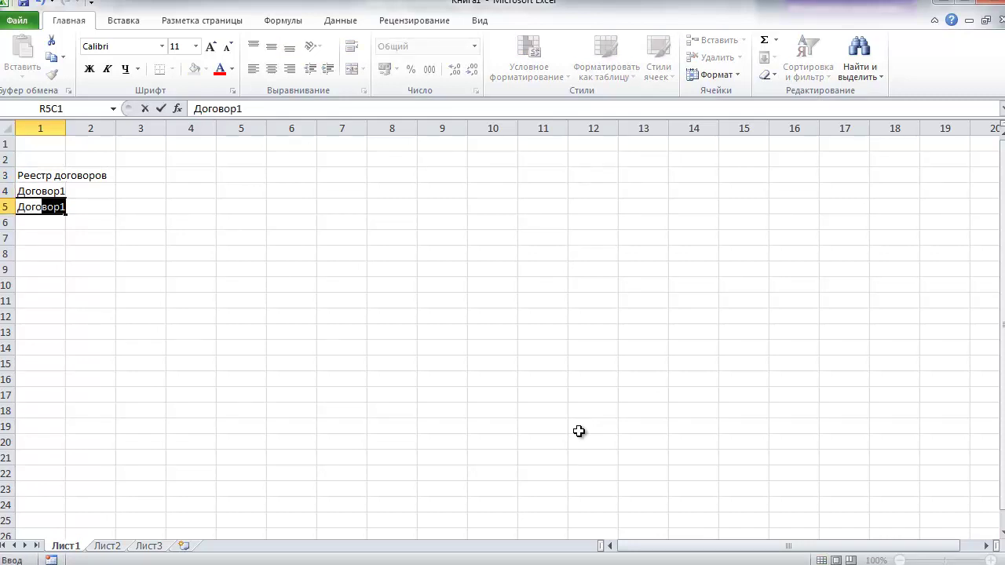
pyautogui.press('Return')
# Enter amounts 1000 for Договор1 and 200 for Договор2.
pyautogui.press('Up')
pyautogui.press('Up')
pyautogui.press('Right')
pyautogui.write('1000')
pyautogui.press('Return')
pyautogui.write('200')
pyautogui.press('Return')
pyautogui.press('Up')
pyautogui.press('F2')
pyautogui.press('BackSpace')
pyautogui.write('0')
pyautogui.press('Return')
pyautogui.press('Left')
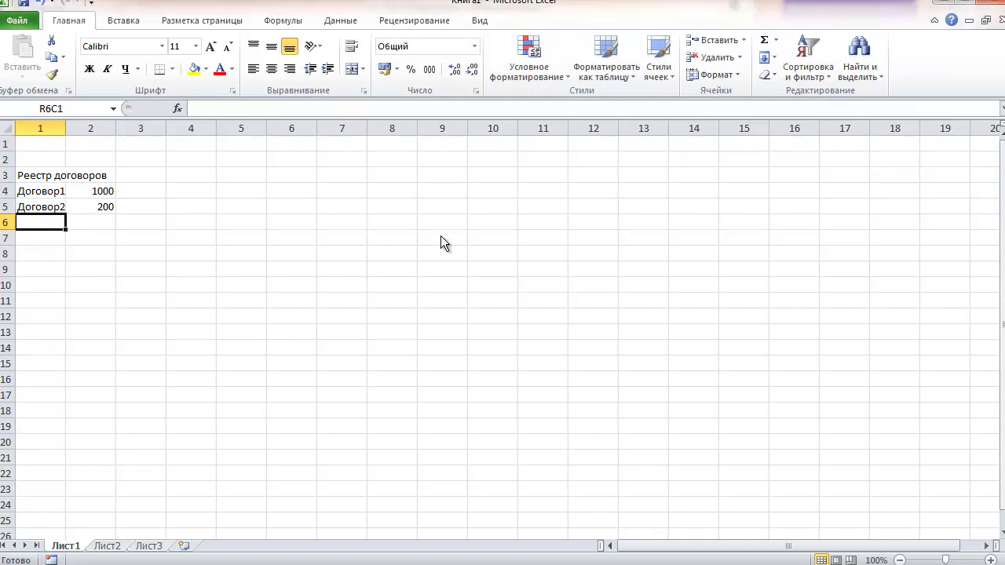
pyautogui.press('F12')
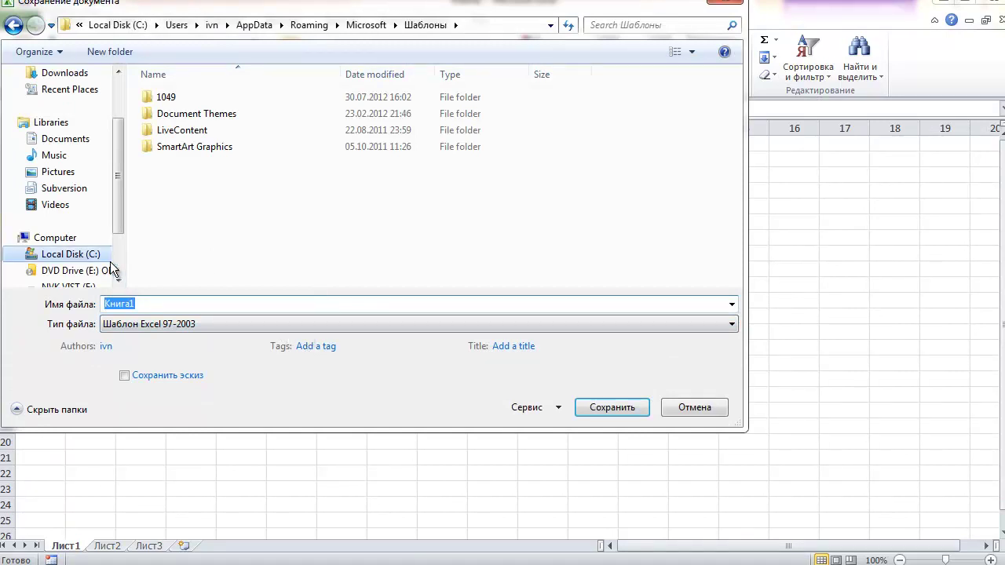
# Save the register as Excel workbook Файл финансиста in Documents and close it.
pyautogui.click(178, 324)
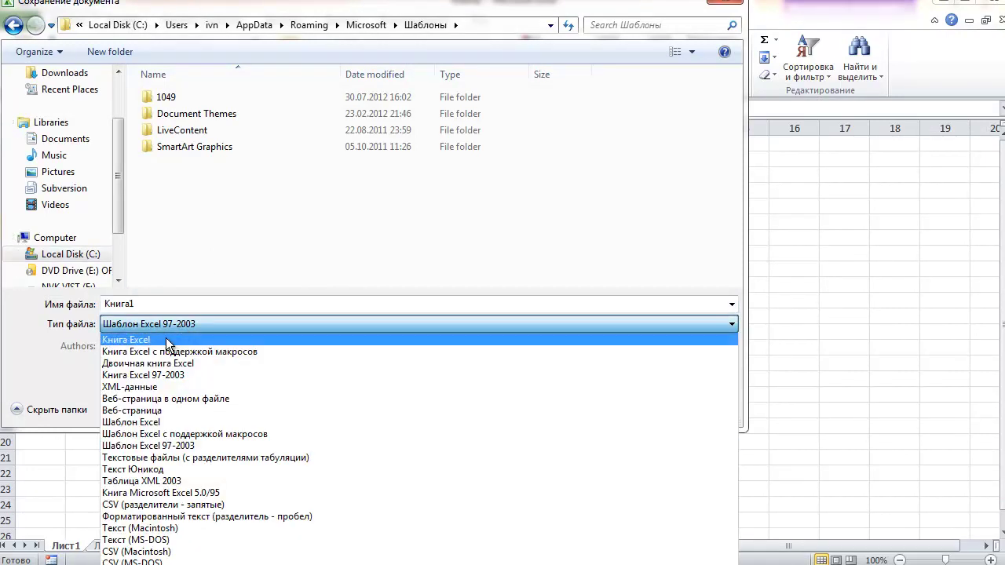
pyautogui.click(164, 339)
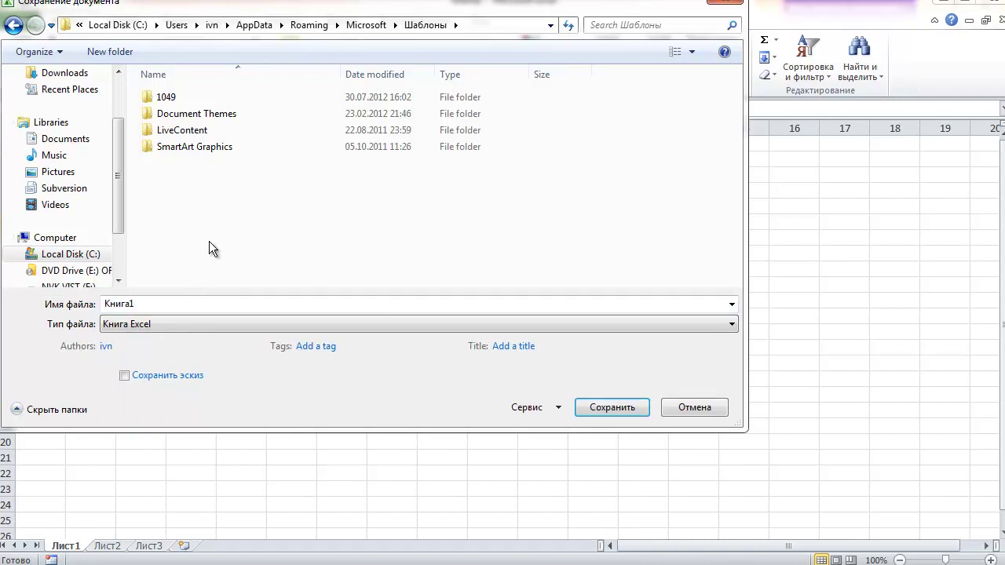
pyautogui.moveTo(65, 138)
pyautogui.click(78, 139)
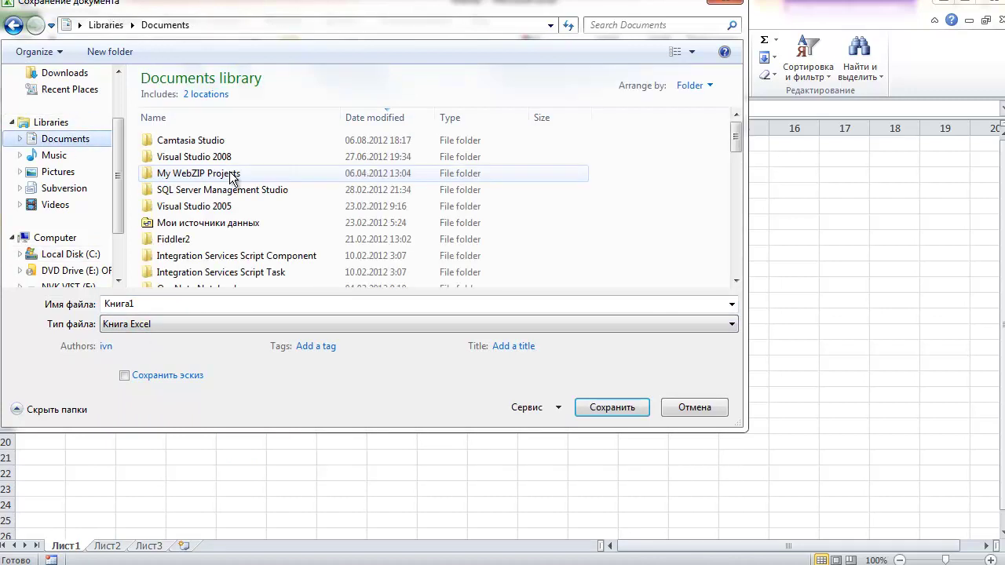
pyautogui.click(176, 304)
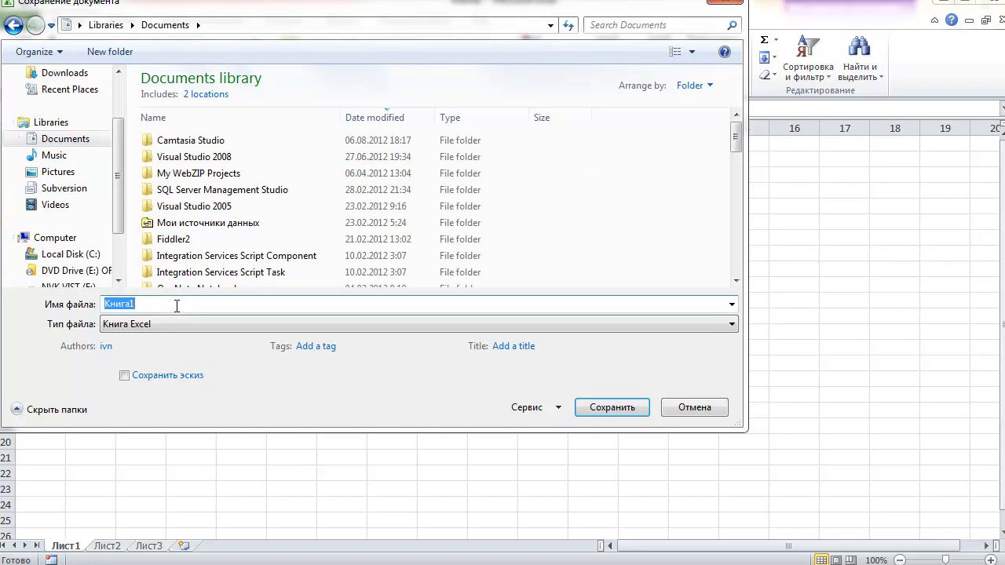
pyautogui.write('Файл')
pyautogui.press('Return')
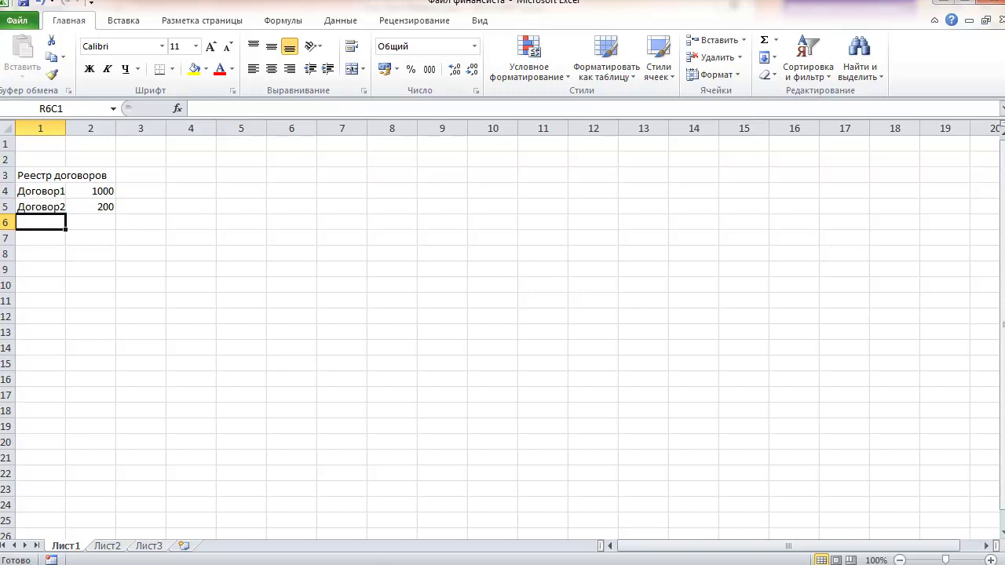
pyautogui.hotkey('alt', 'F4')
# In task 7's Затраты cell, enter a formula taking Договор1 from Файл финансиста divided by 16.
pyautogui.click(549, 354)
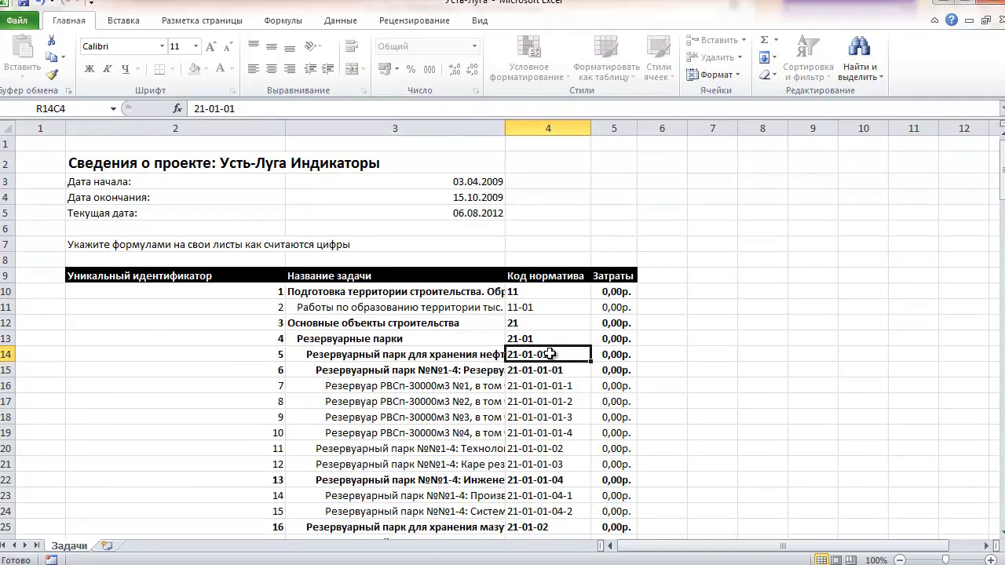
pyautogui.press('Down')
pyautogui.press('Down')
pyautogui.press('Left')
pyautogui.press('Right')
pyautogui.press('Right')
pyautogui.press('Right')
pyautogui.press('Left')
pyautogui.write('=')
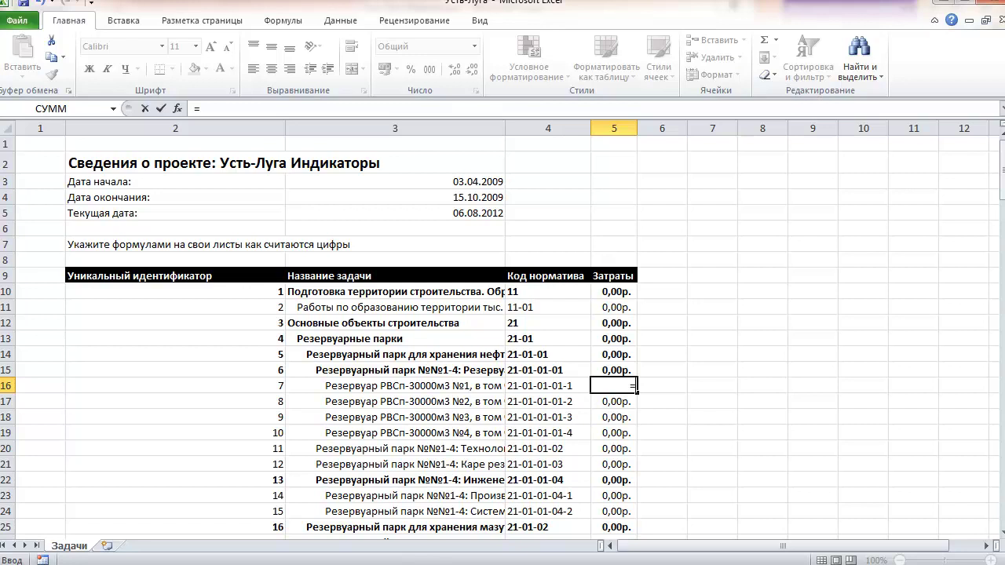
pyautogui.hotkey('ctrl', 'Tab')
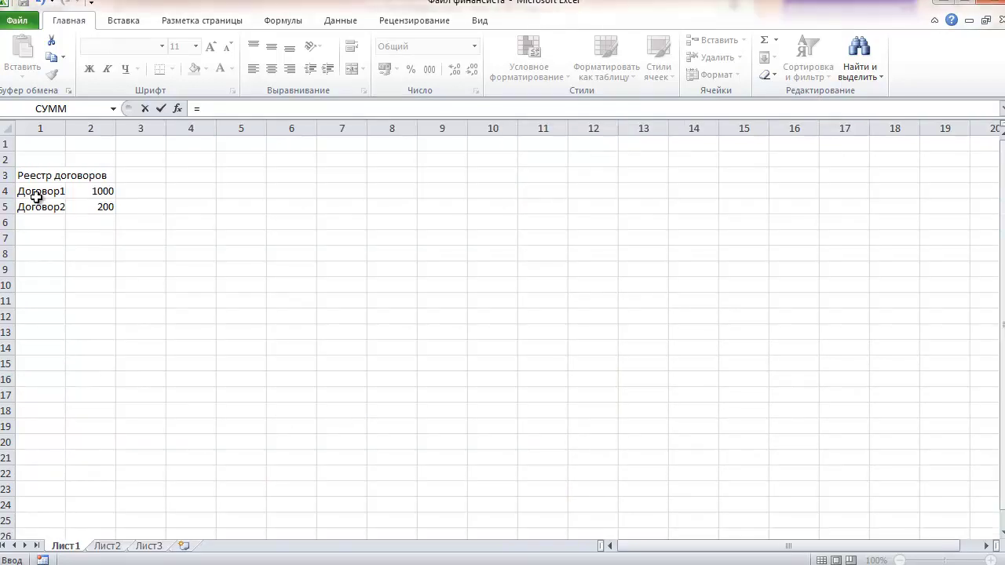
pyautogui.click(96, 192)
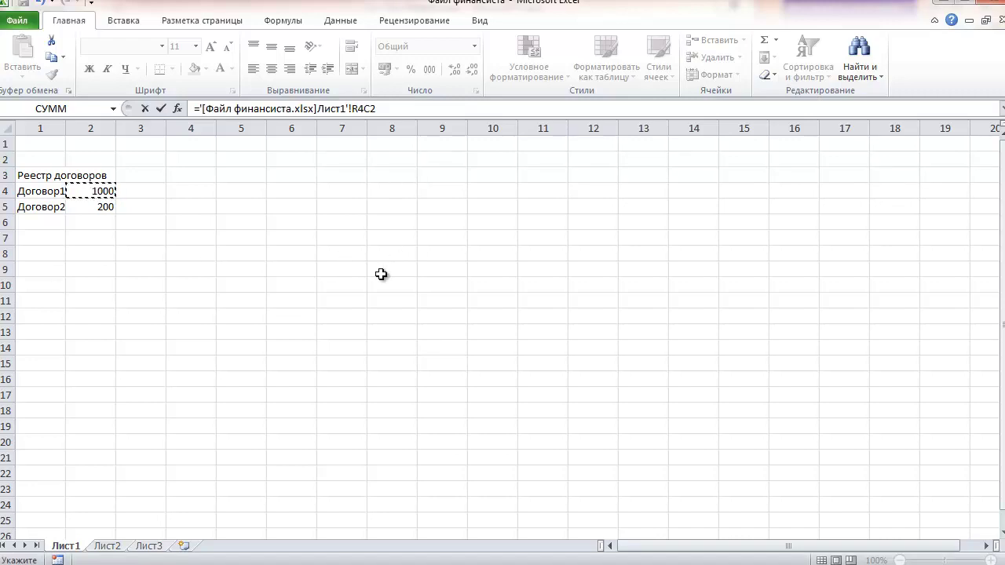
pyautogui.click(413, 103)
pyautogui.press('Return')
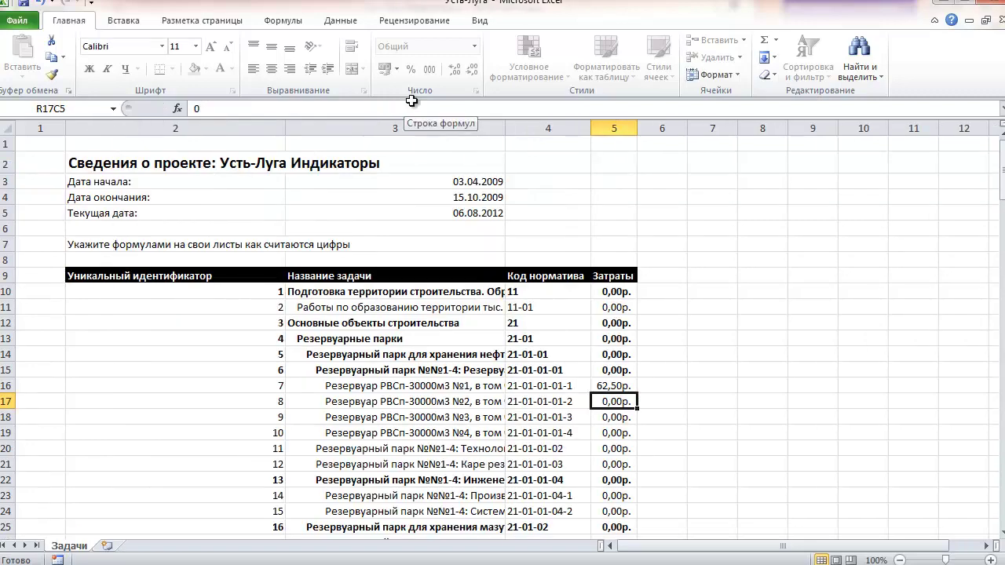
# Extend task 7's cost formula by adding Договор2 divided by 2, giving 162,50р.
pyautogui.click(612, 384)
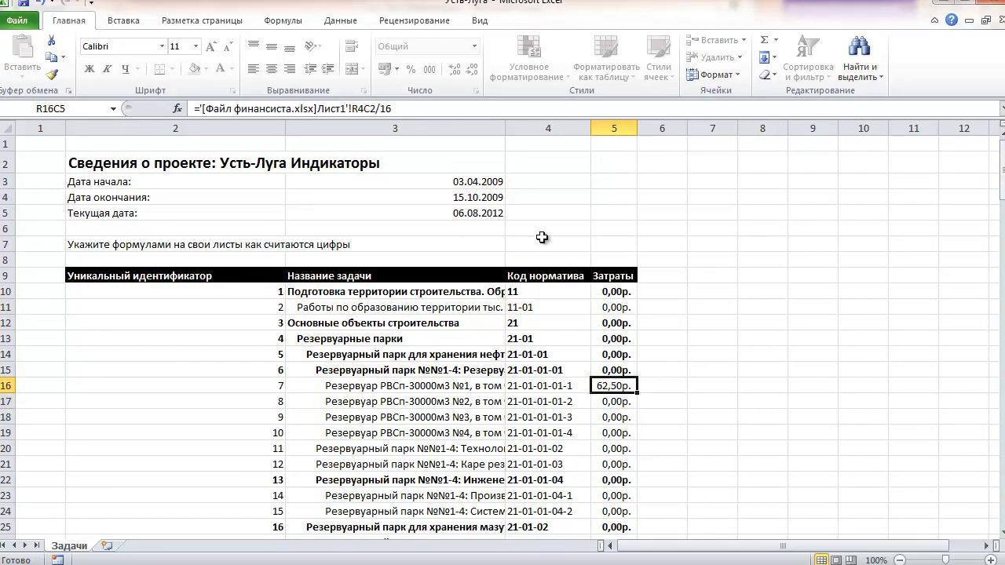
pyautogui.click(388, 115)
pyautogui.write('+')
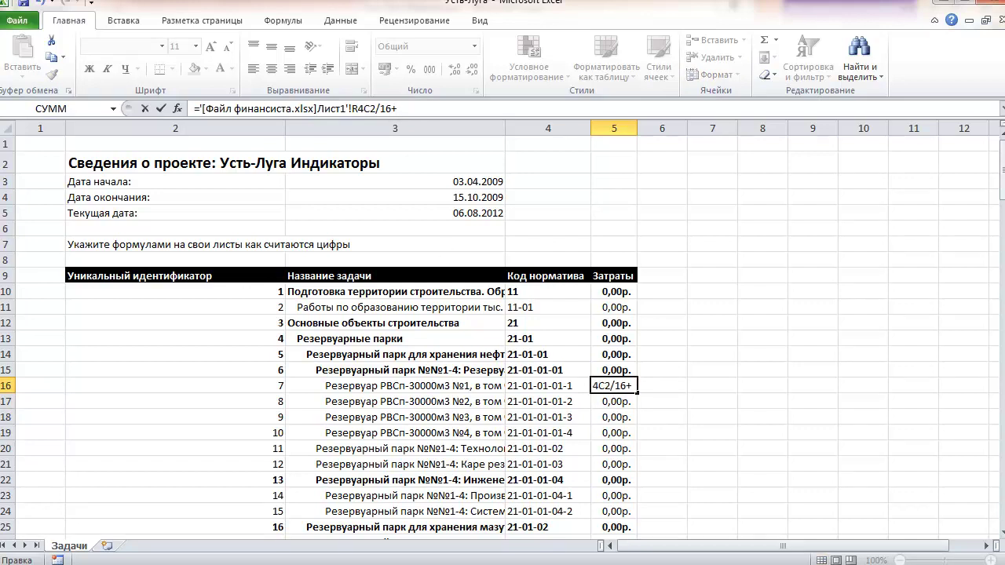
pyautogui.hotkey('alt', 'Tab')
pyautogui.click(475, 561)
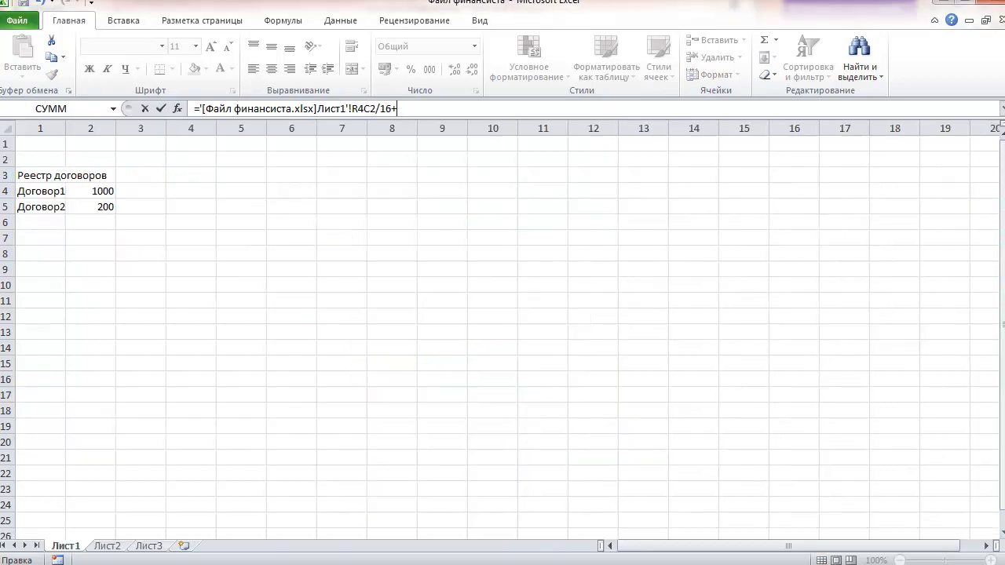
pyautogui.click(97, 208)
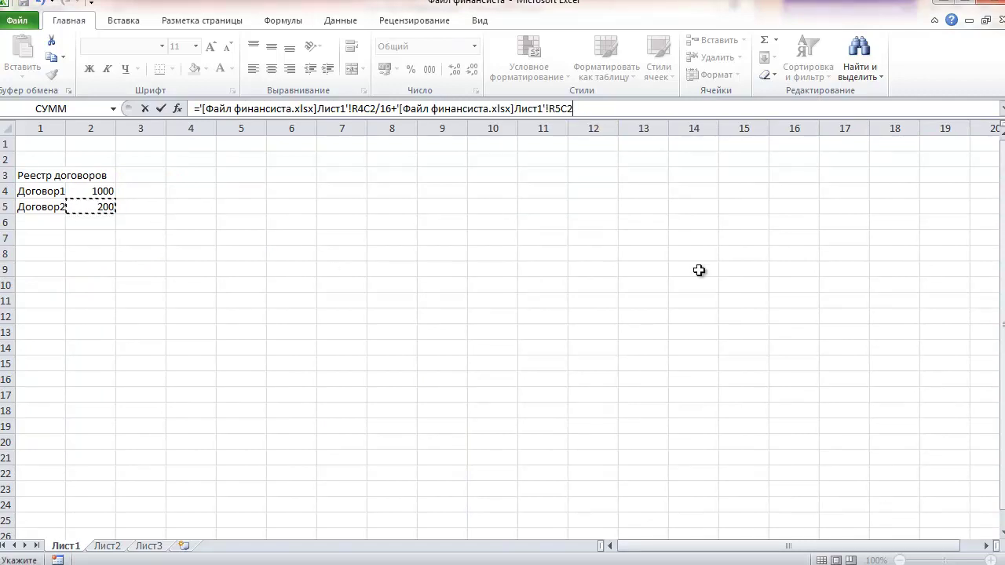
pyautogui.write('/')
pyautogui.press('Return')
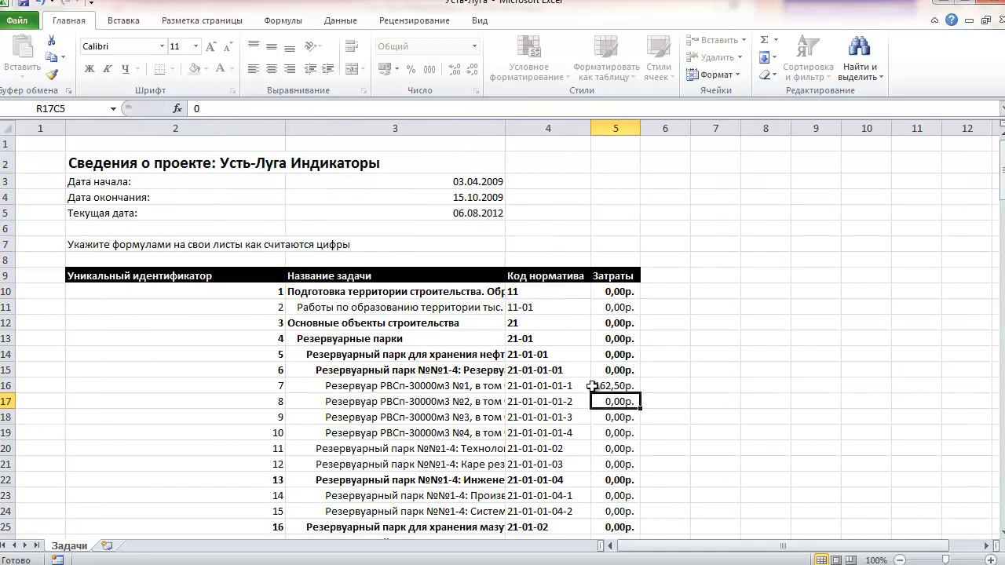
pyautogui.click(592, 385)
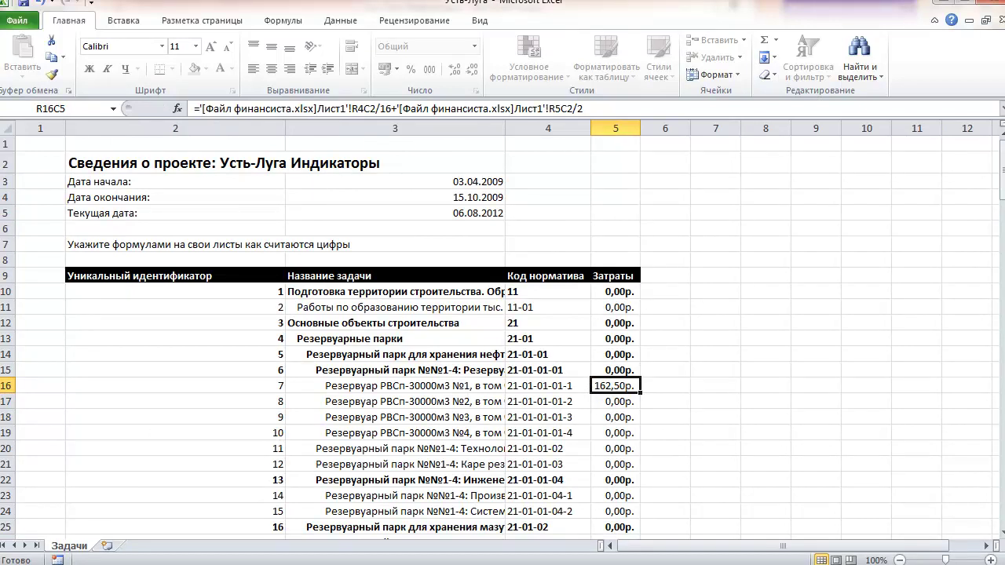
# Change Договор2's amount in Файл финансиста to 2000, then return to the Усть-Луга workbook.
pyautogui.hotkey('ctrl', 'Tab')
pyautogui.press('Up')
pyautogui.press('Up')
pyautogui.press('Down')
pyautogui.press('Right')
pyautogui.write('2')
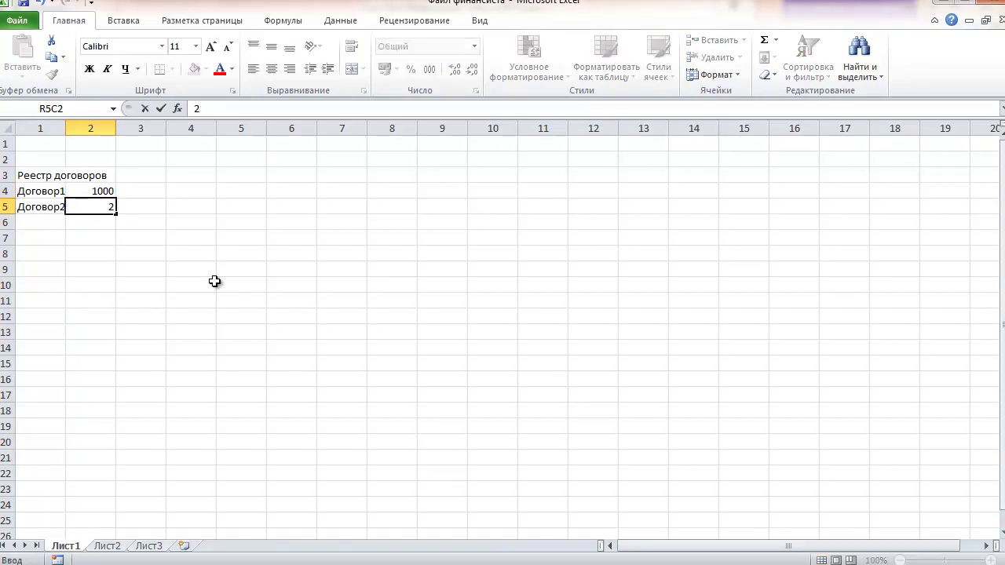
pyautogui.write('00')
pyautogui.press('Return')
pyautogui.press('Up')
pyautogui.write('200')
pyautogui.press('Return')
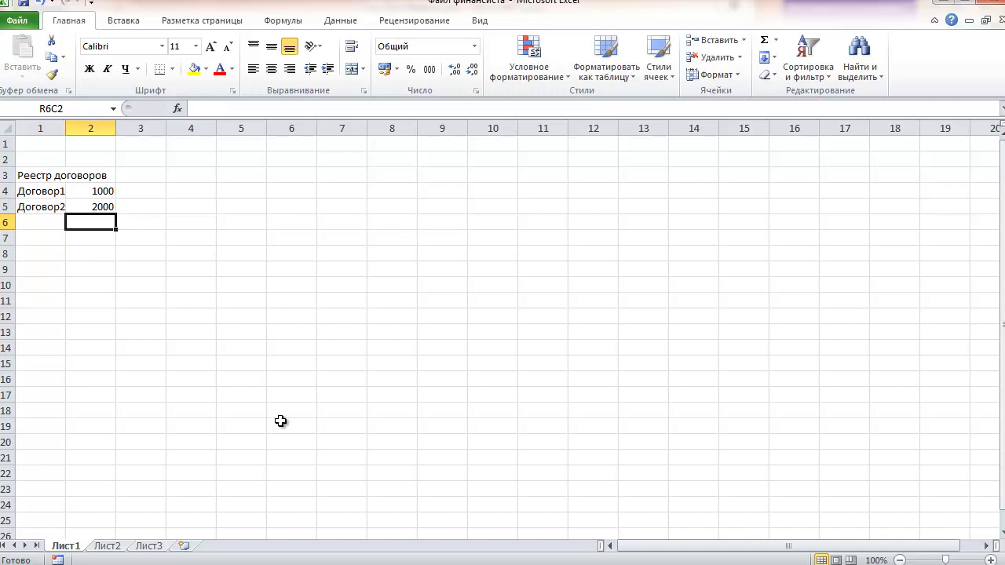
pyautogui.hotkey('alt', 'Tab')
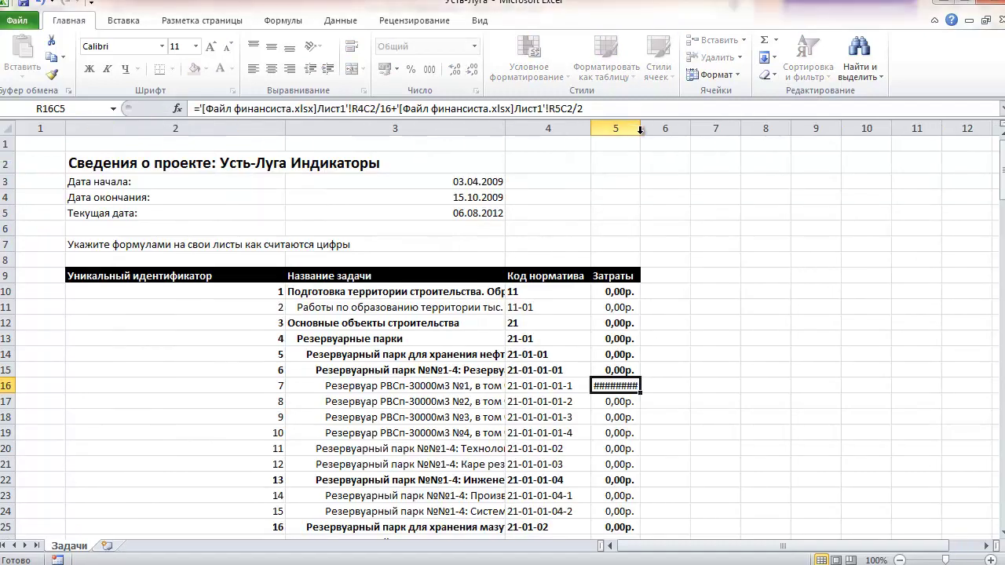
pyautogui.click(633, 226)
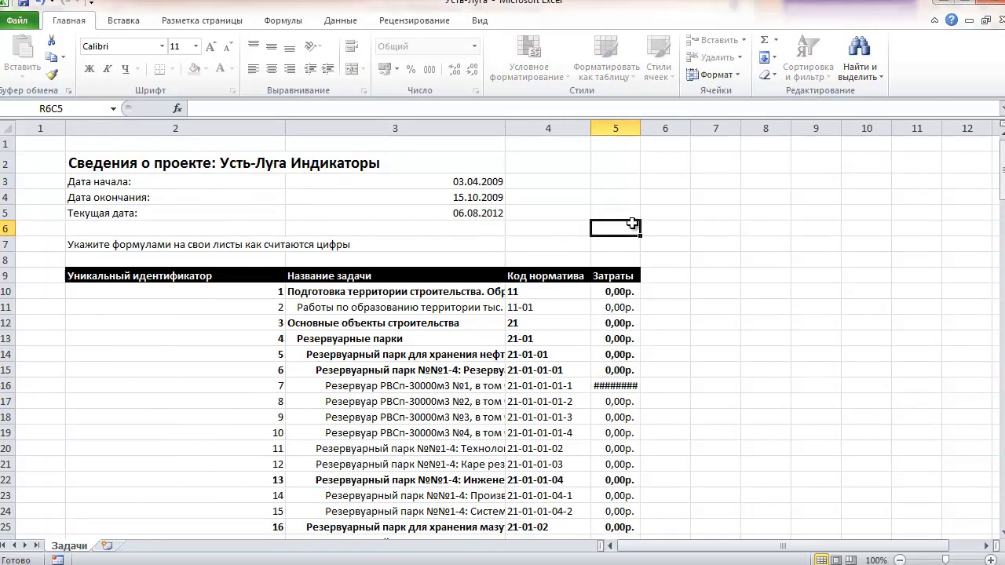
pyautogui.click(635, 131)
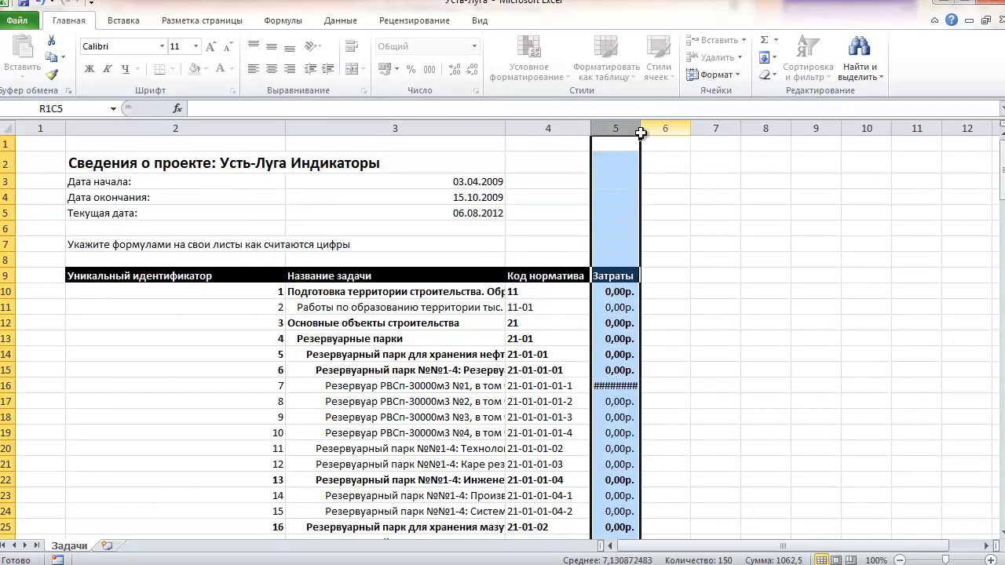
pyautogui.click(603, 181)
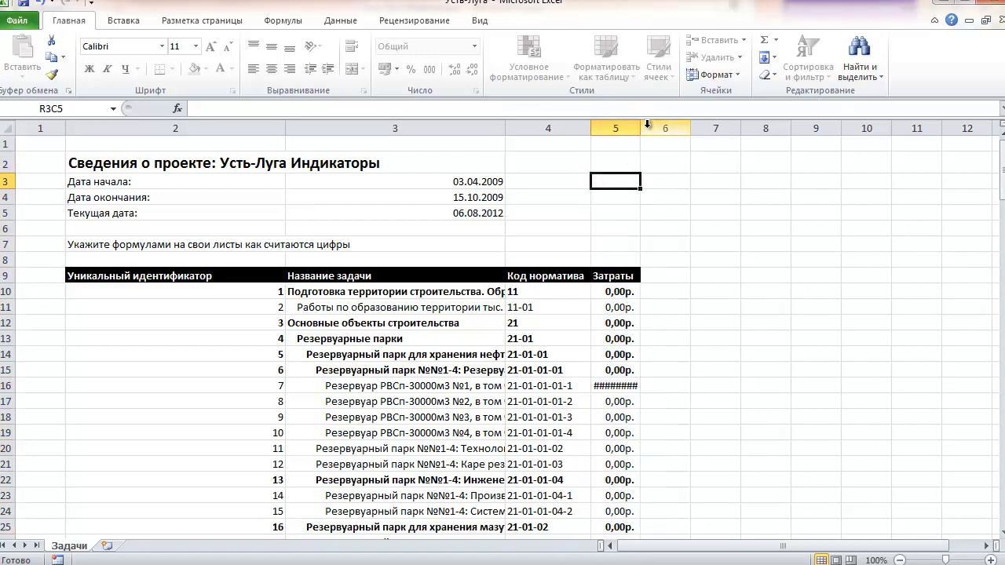
pyautogui.click(580, 128)
pyautogui.click(604, 128)
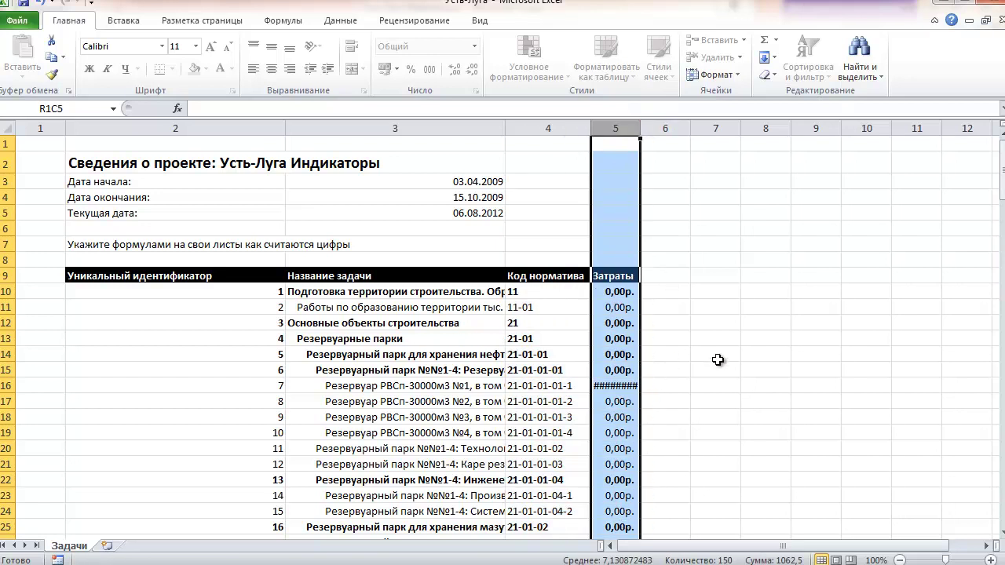
pyautogui.click(626, 384)
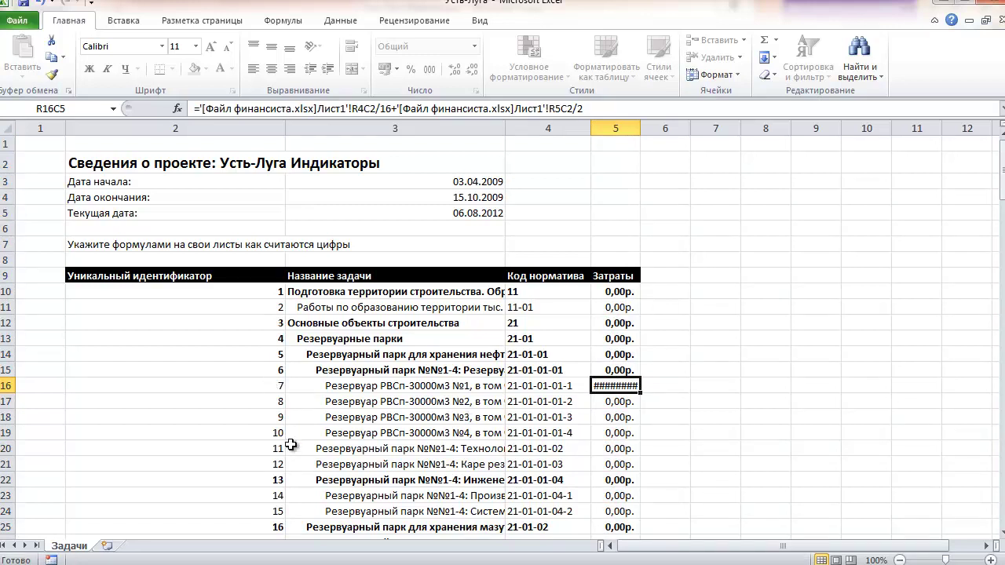
pyautogui.click(610, 124)
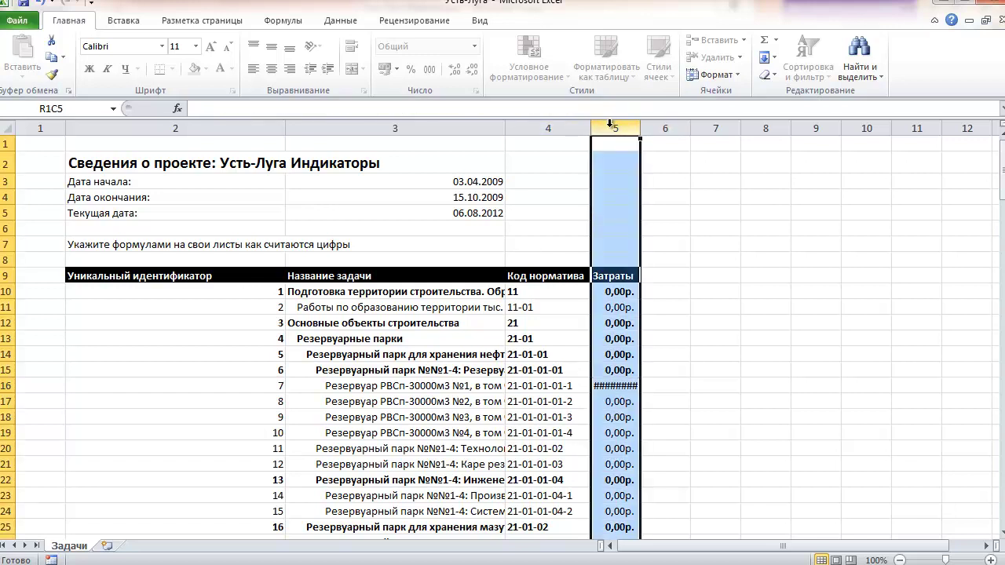
pyautogui.rightClick(610, 126)
pyautogui.press('Escape')
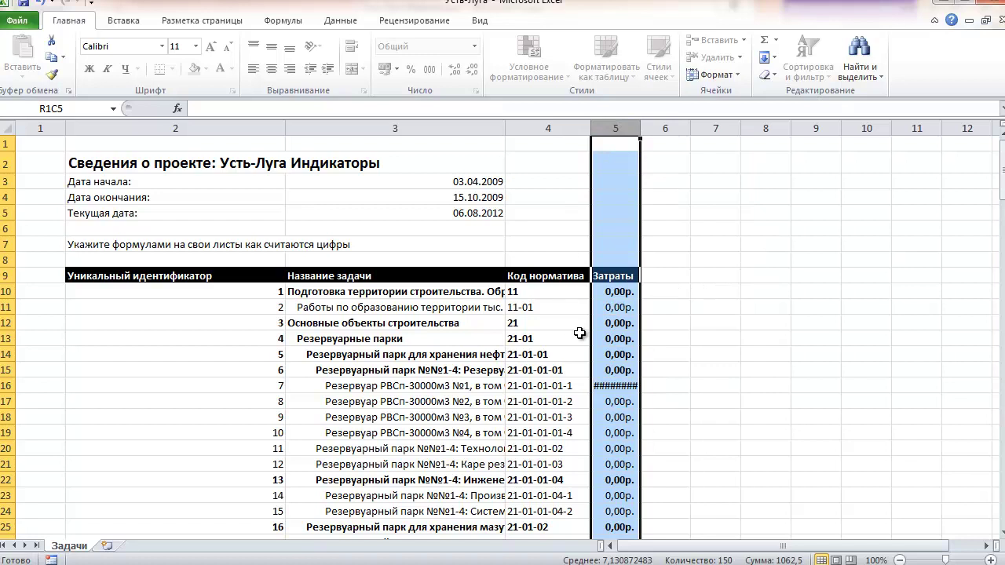
pyautogui.click(579, 334)
pyautogui.click(617, 399)
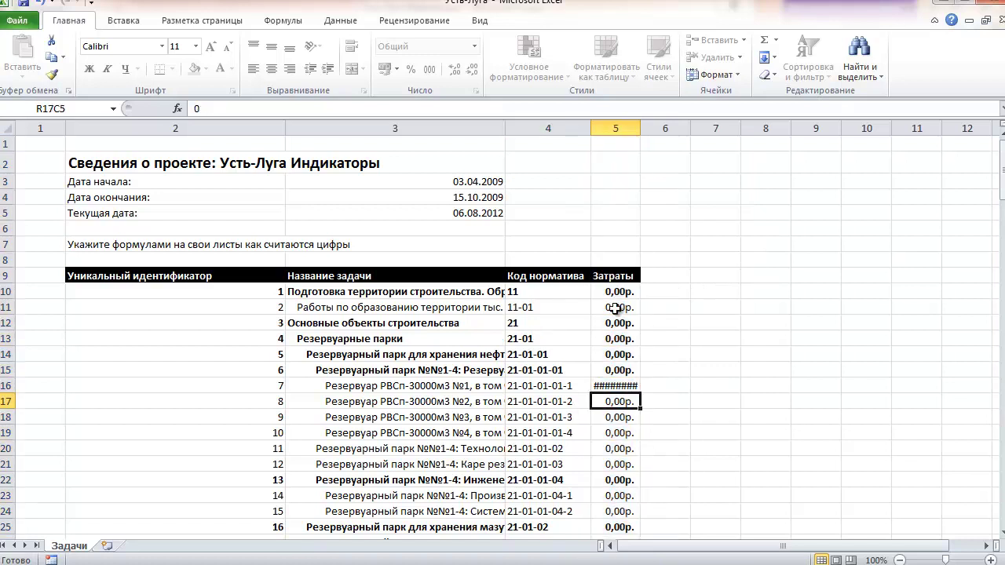
pyautogui.click(618, 275)
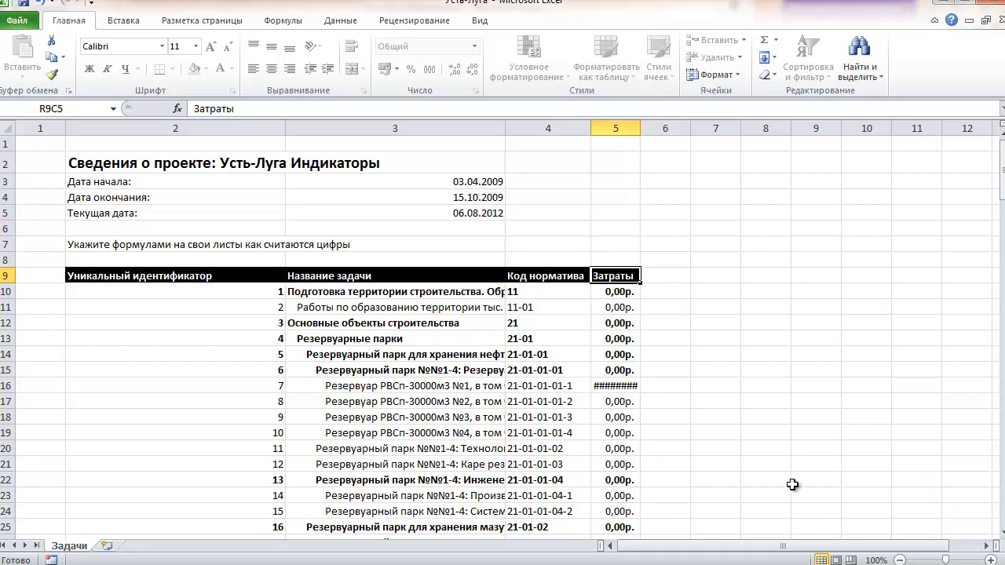
pyautogui.click(617, 385)
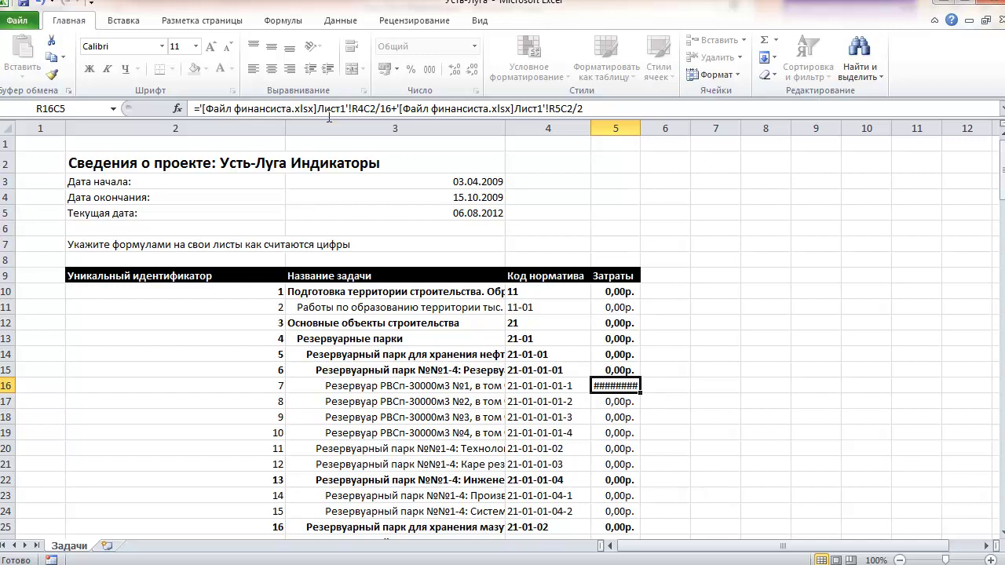
pyautogui.click(195, 47)
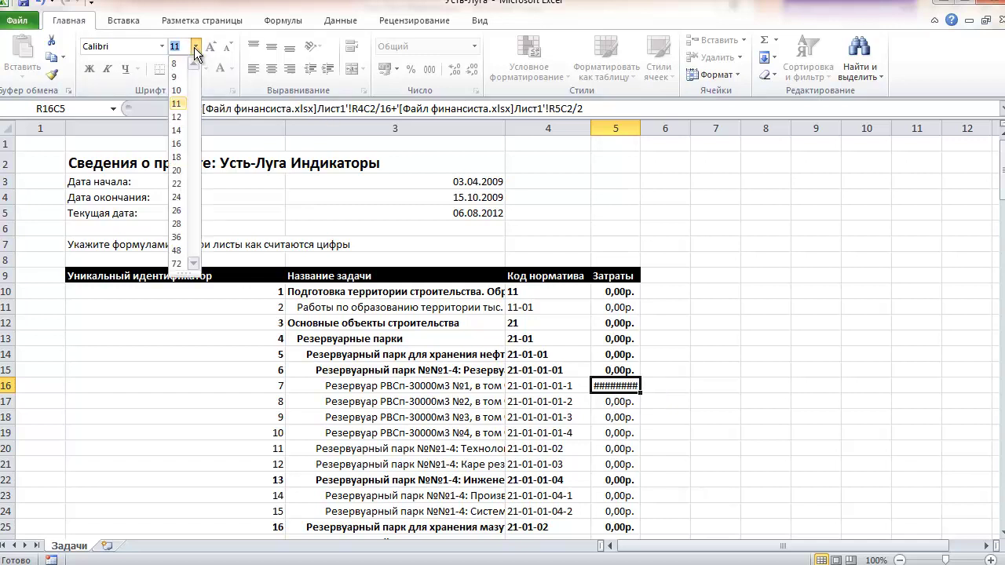
pyautogui.press('Escape')
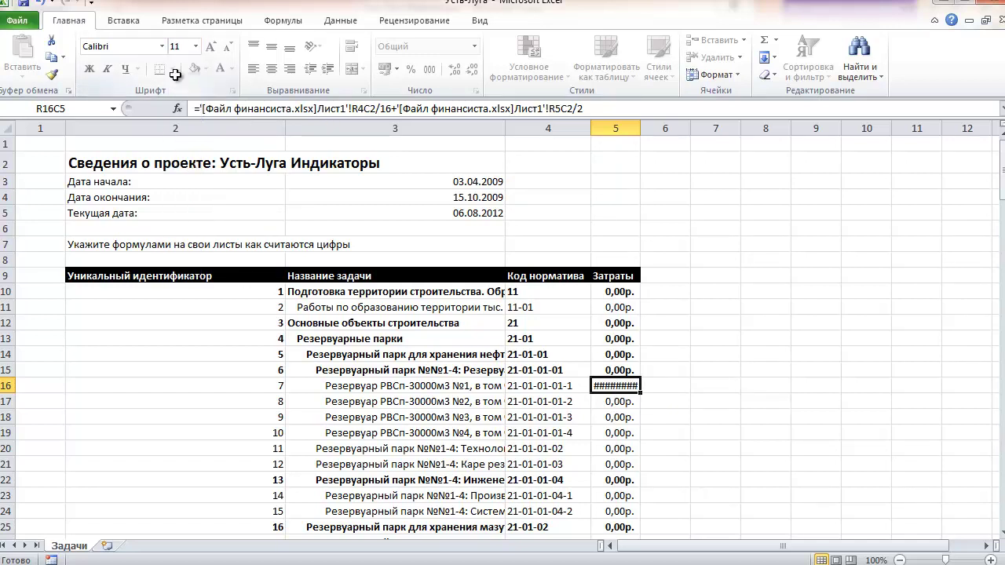
pyautogui.click(451, 404)
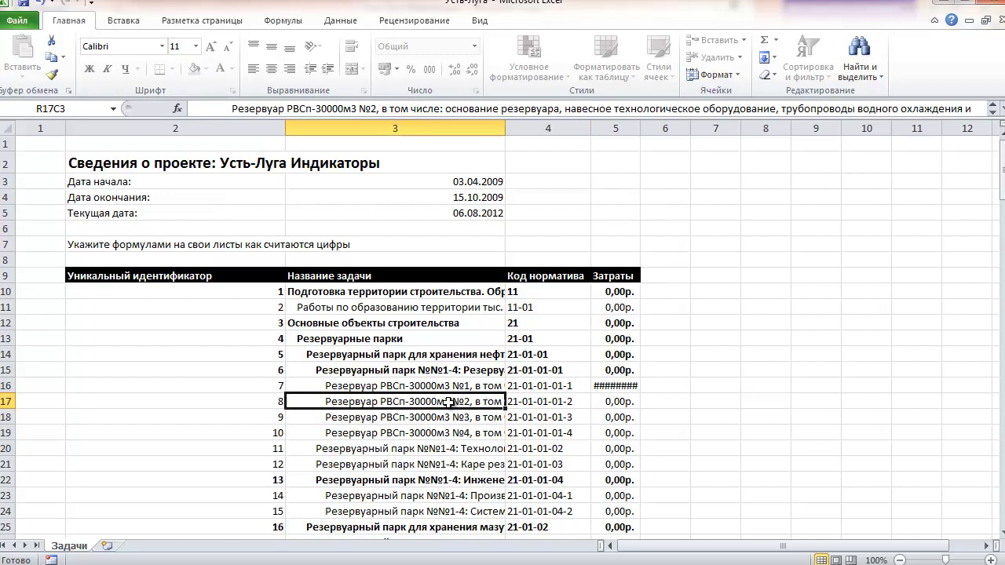
pyautogui.click(618, 385)
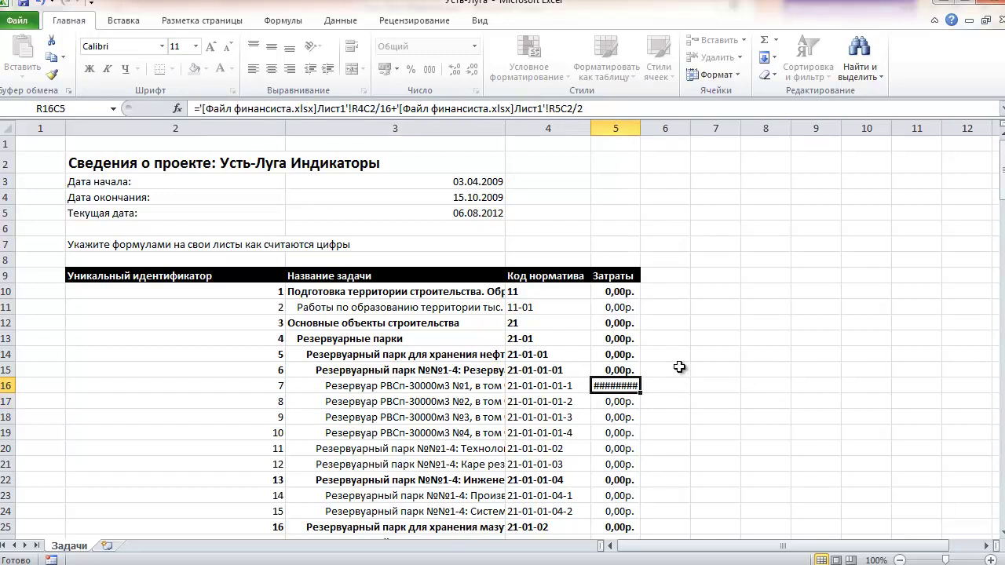
pyautogui.rightClick(613, 385)
pyautogui.moveTo(664, 558)
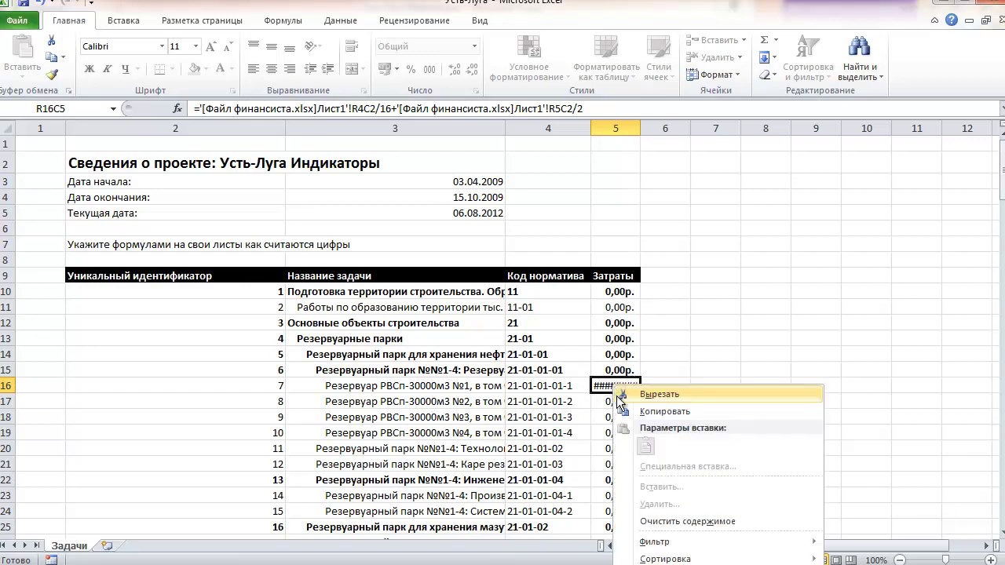
pyautogui.click(391, 402)
pyautogui.click(391, 402)
# Close the Усть-Луга workbook so Файл финансиста shows Договор1 1000 and Договор2 2000.
pyautogui.press('Up')
pyautogui.press('Right')
pyautogui.press('Right')
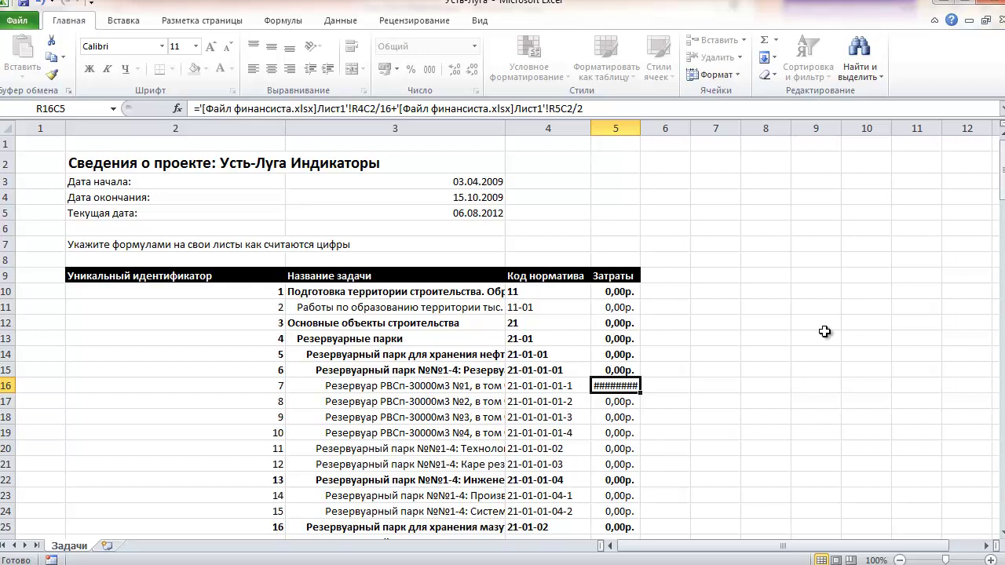
pyautogui.click(1001, 21)
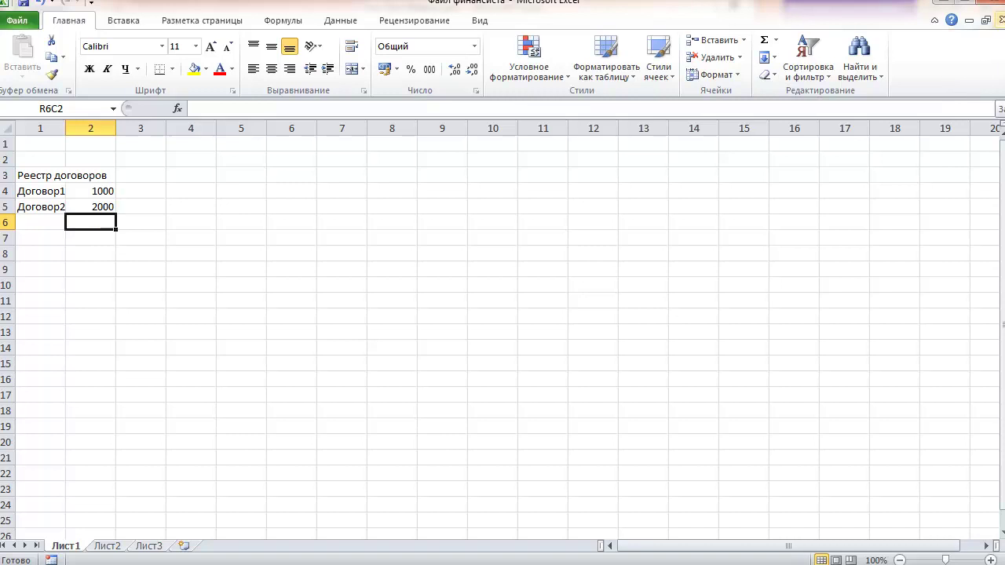
# Close Файл финансиста.xlsx and answer its save-changes prompt.
pyautogui.click(998, 20)
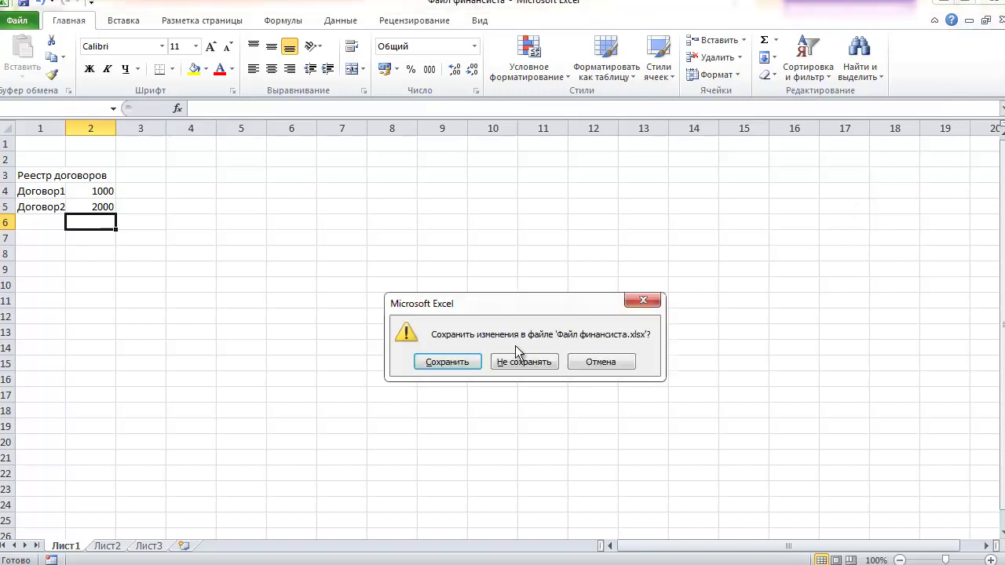
pyautogui.click(444, 369)
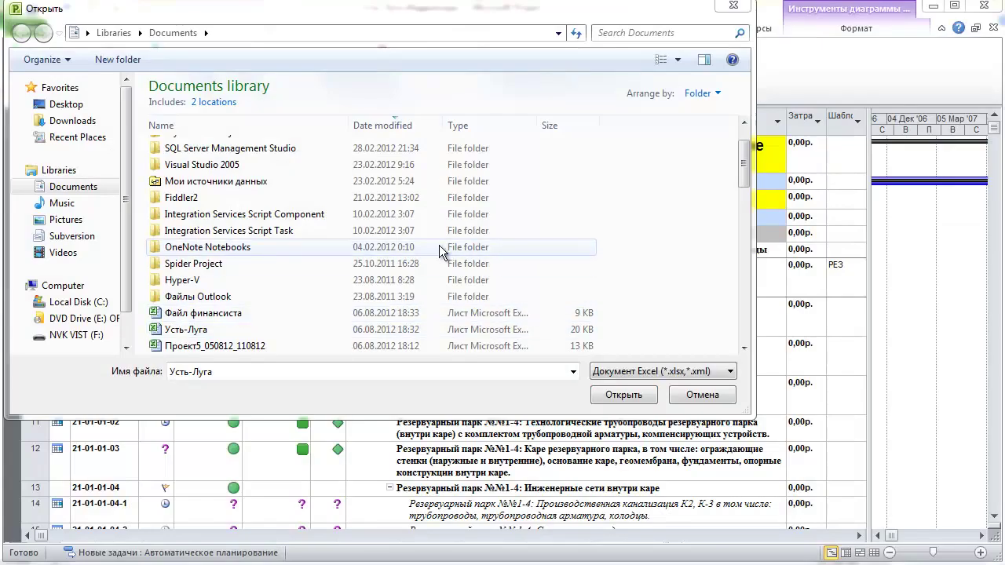
# Import Усть-Луга.xlsx into the project after checking the 1062,5 cost in the preview.
pyautogui.click(220, 330)
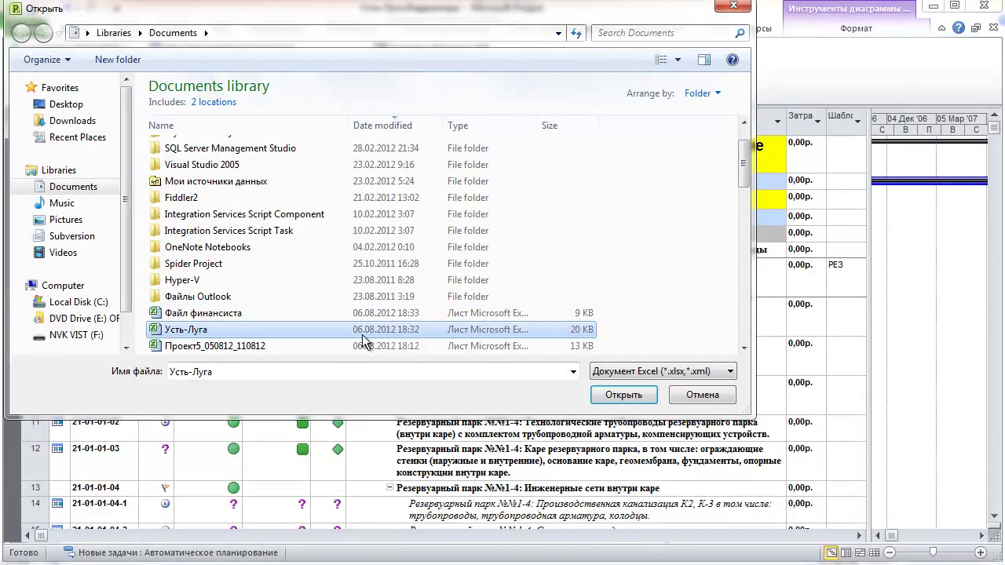
pyautogui.click(611, 393)
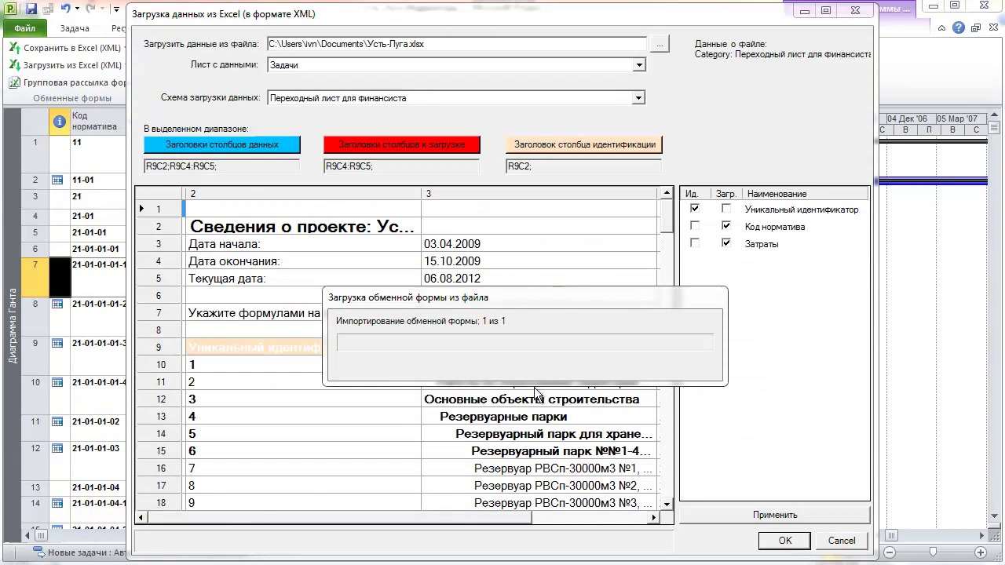
pyautogui.click(555, 516)
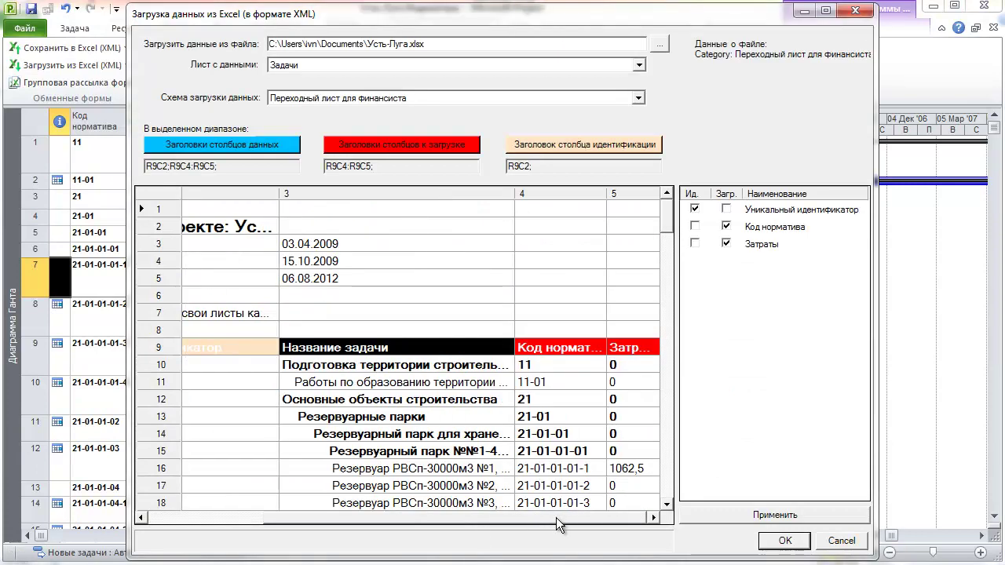
pyautogui.click(620, 471)
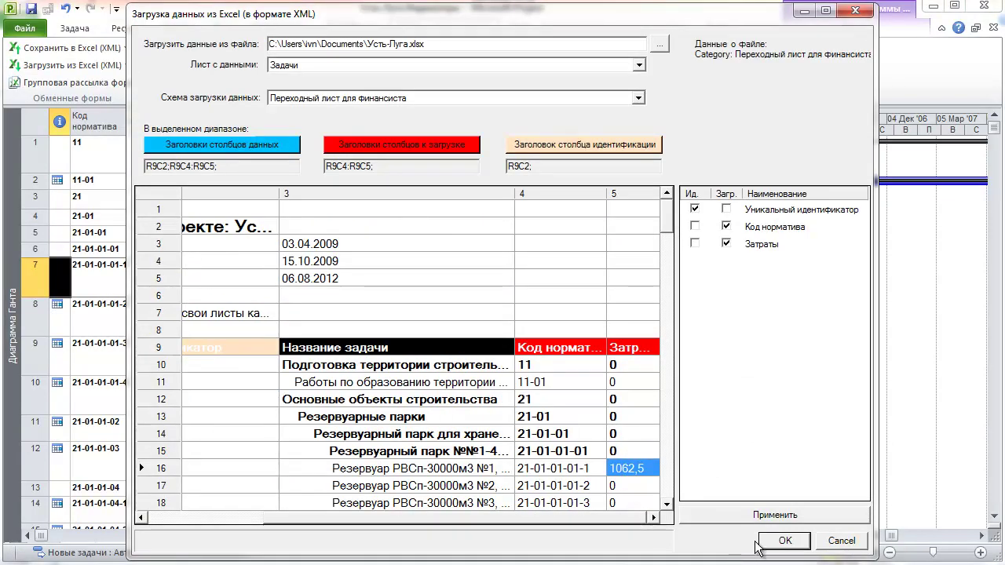
pyautogui.click(783, 540)
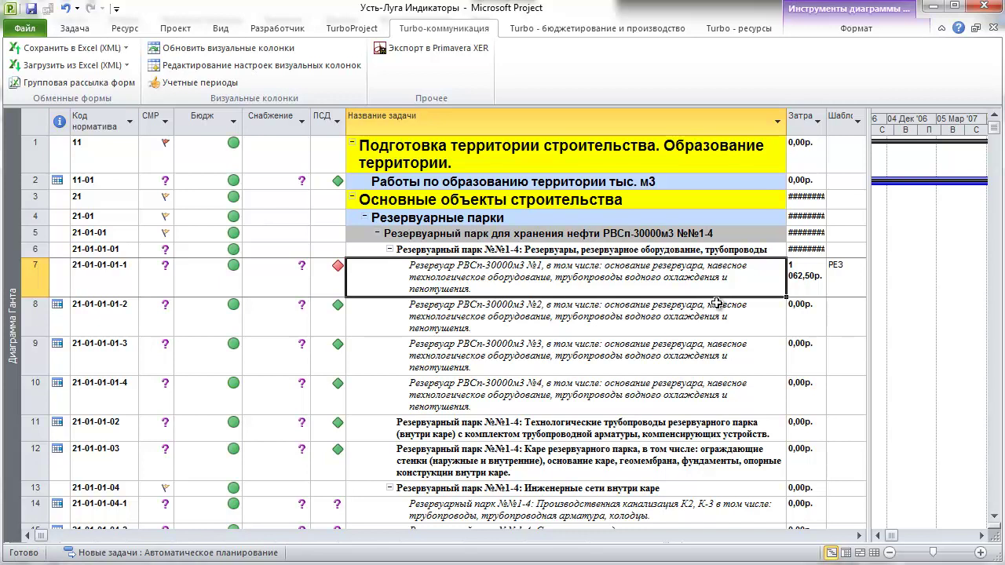
# Widen the Затраты column so 1 062,50р. shows for reservoir №1 and its summary tasks.
pyautogui.press('Right')
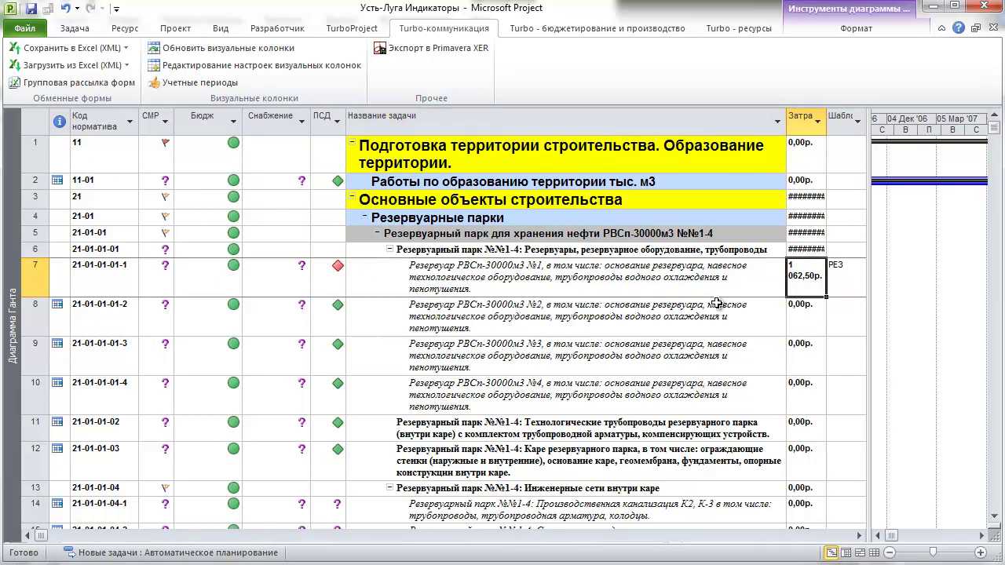
pyautogui.moveTo(826, 127); pyautogui.dragTo(844, 128)
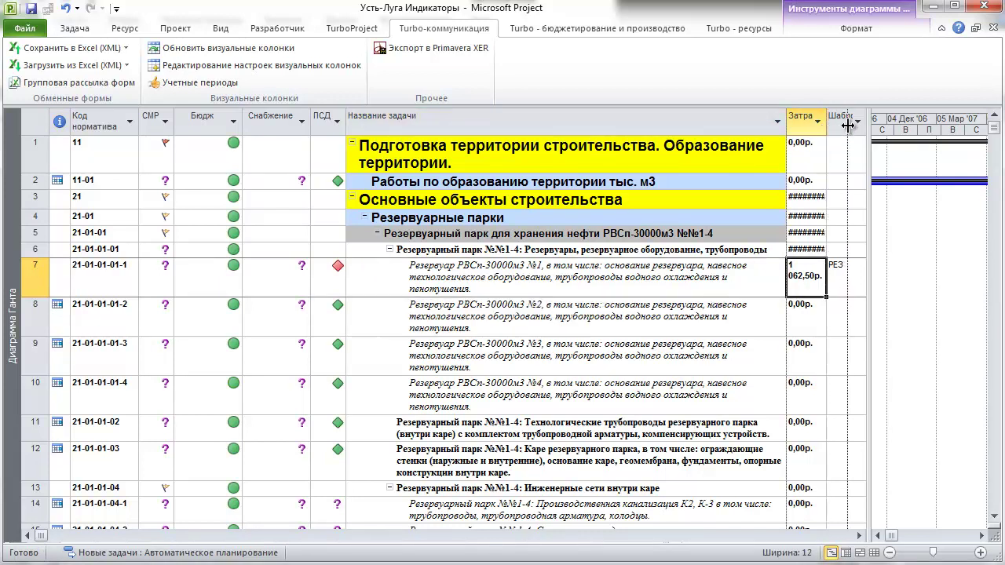
pyautogui.click(586, 279)
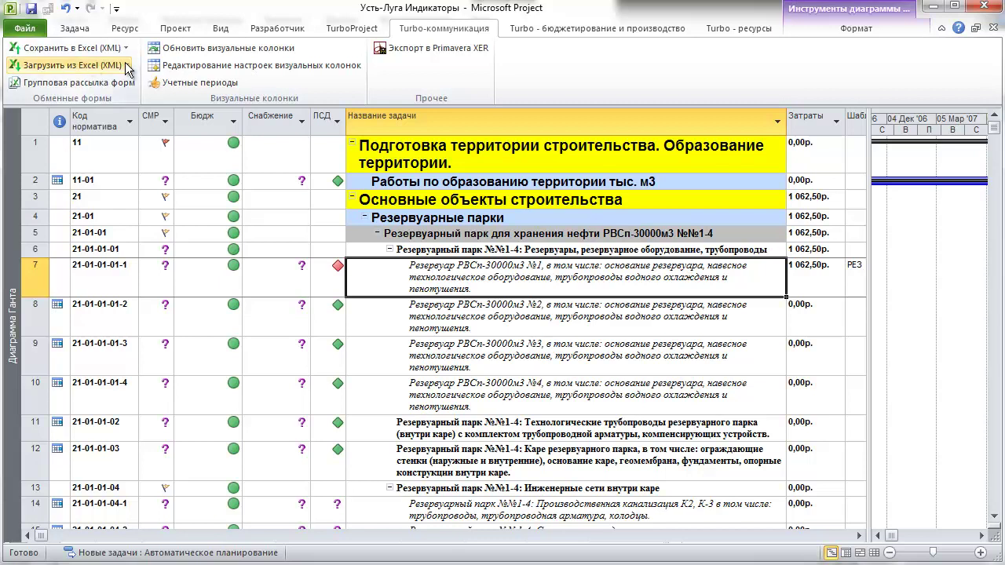
pyautogui.click(243, 330)
pyautogui.click(100, 65)
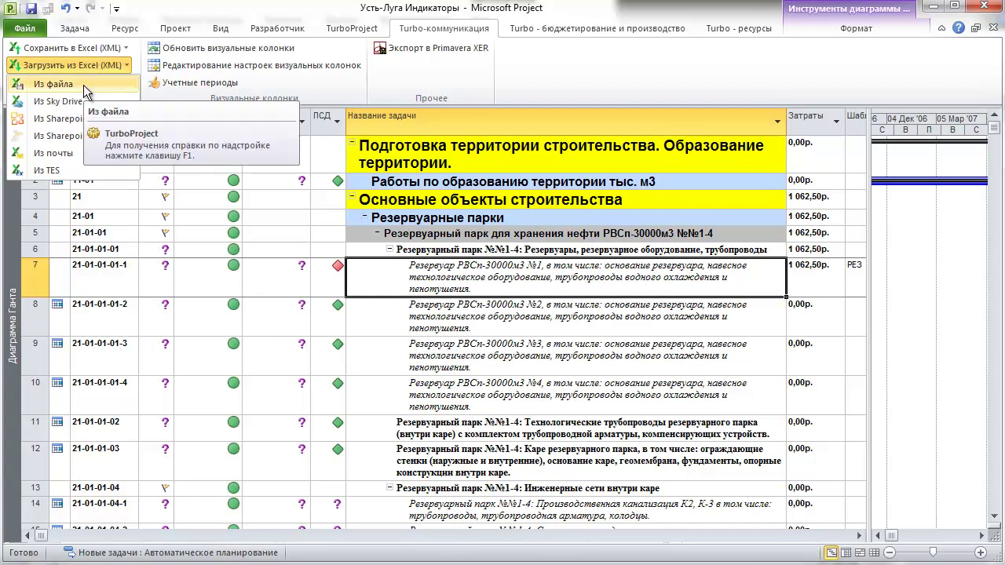
pyautogui.click(124, 48)
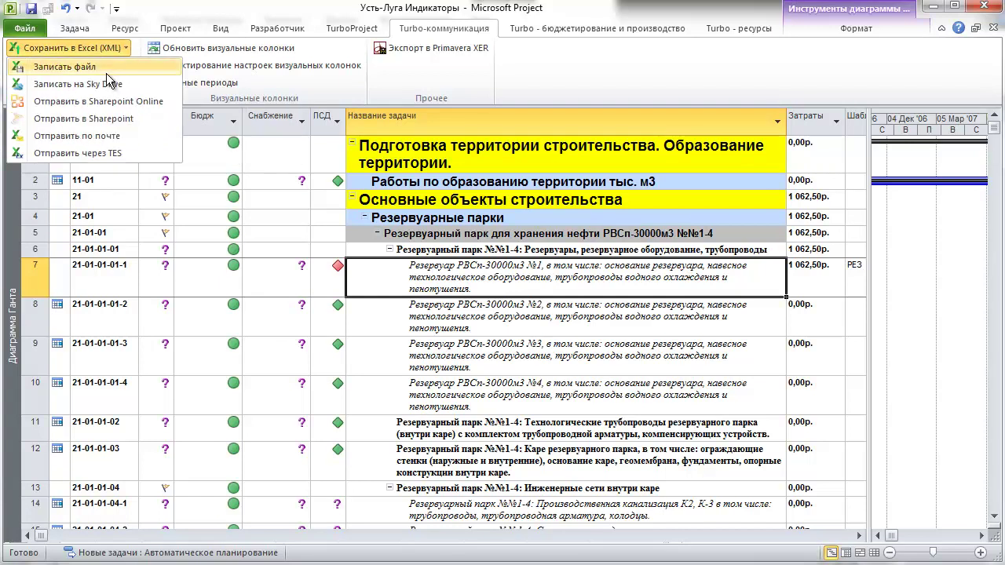
pyautogui.click(106, 68)
pyautogui.click(616, 216)
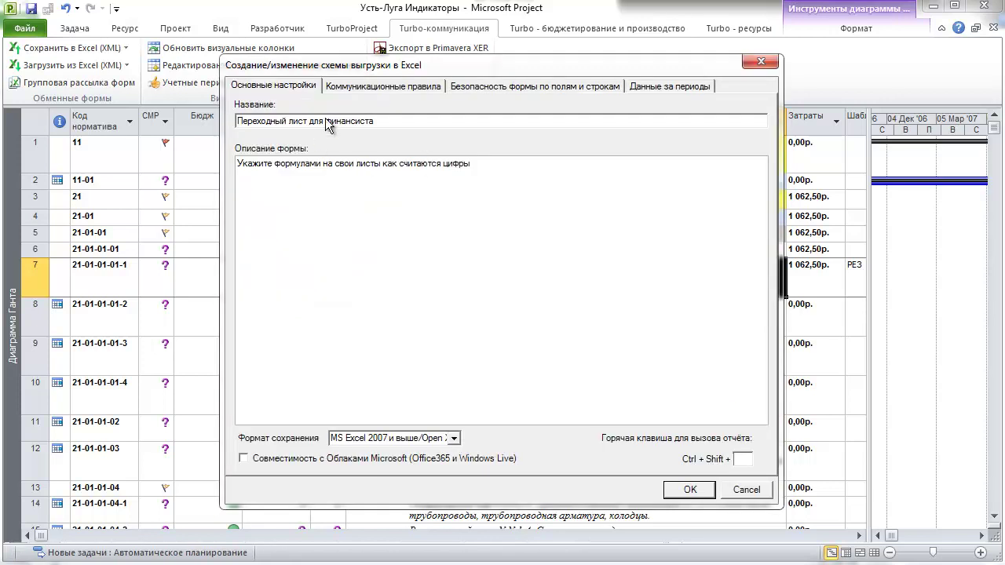
pyautogui.click(392, 91)
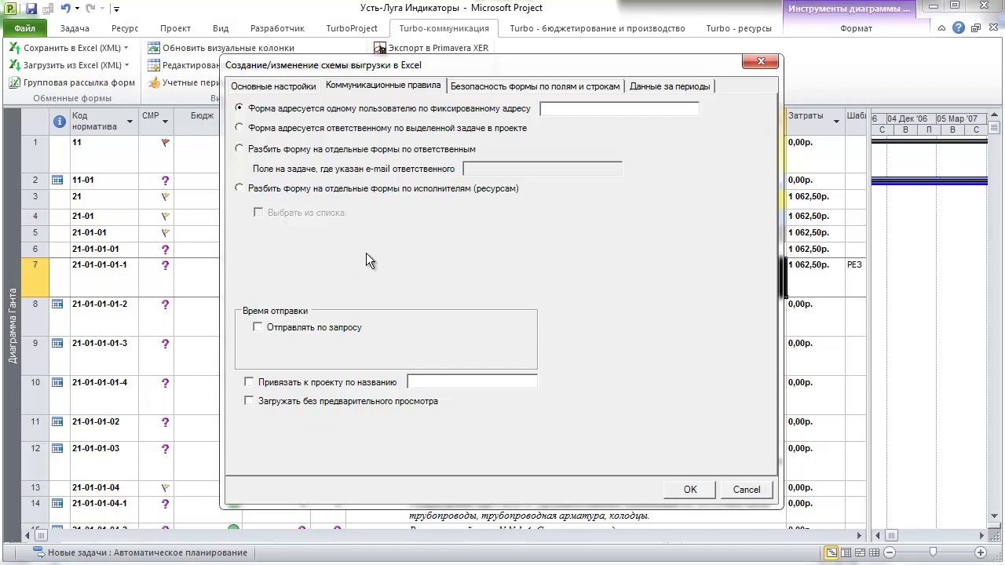
pyautogui.press('Escape')
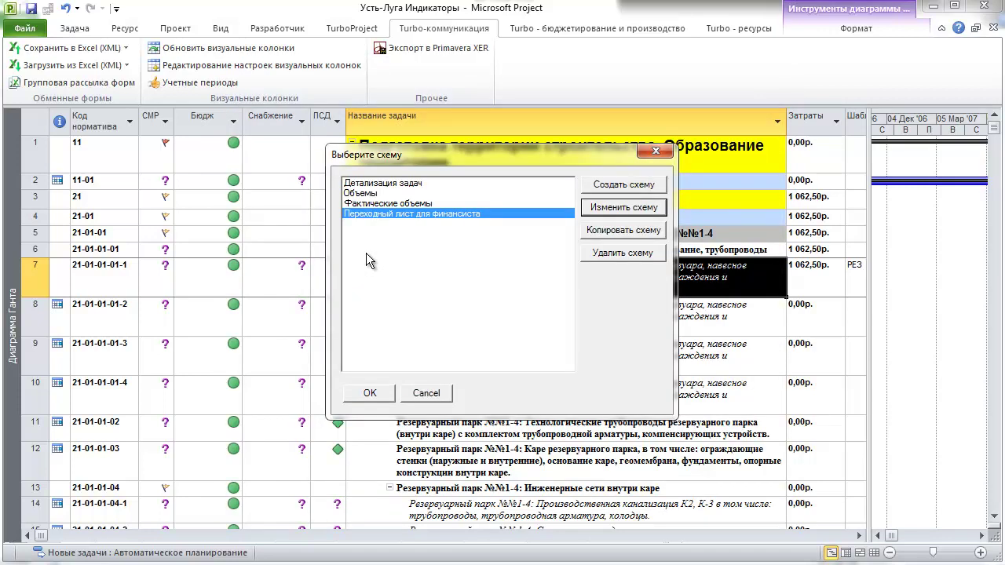
pyautogui.press('Escape')
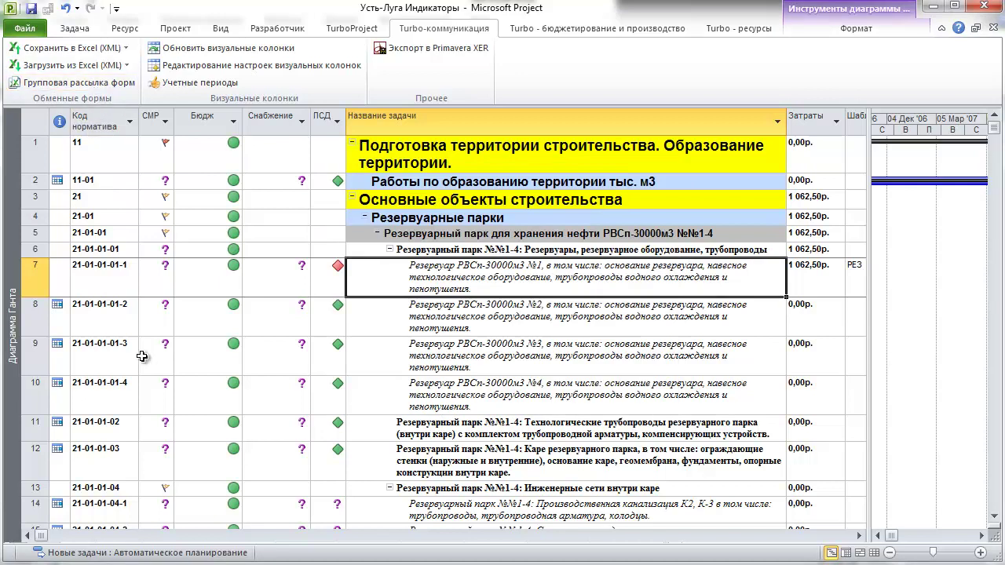